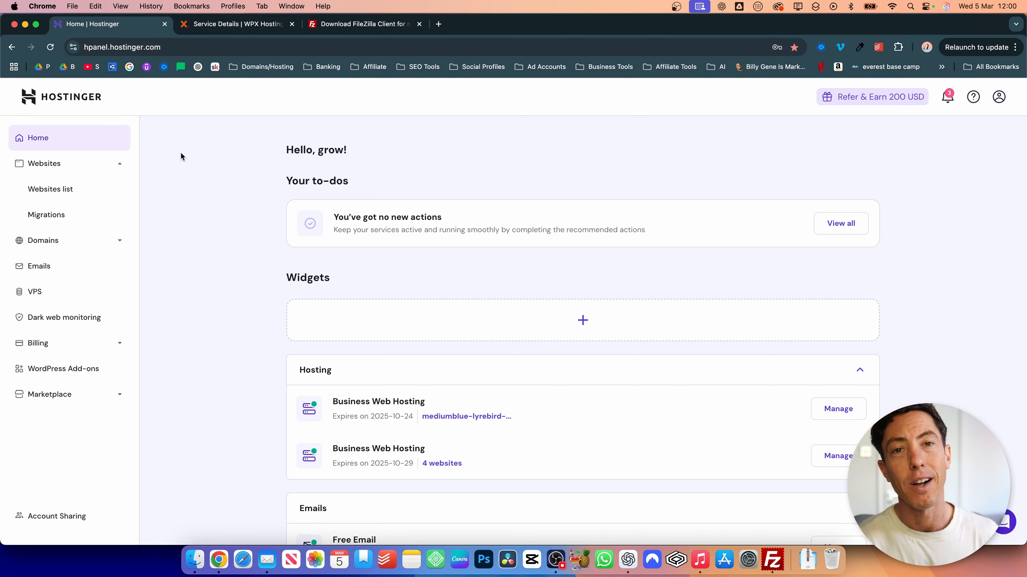
- Collapse the Websites section in the hPanel sidebar to show the account home page
click(72, 165)
- Open the Websites list and go to the rwonline.co.uk dashboard, showing PageSpeed score 100
click(61, 165)
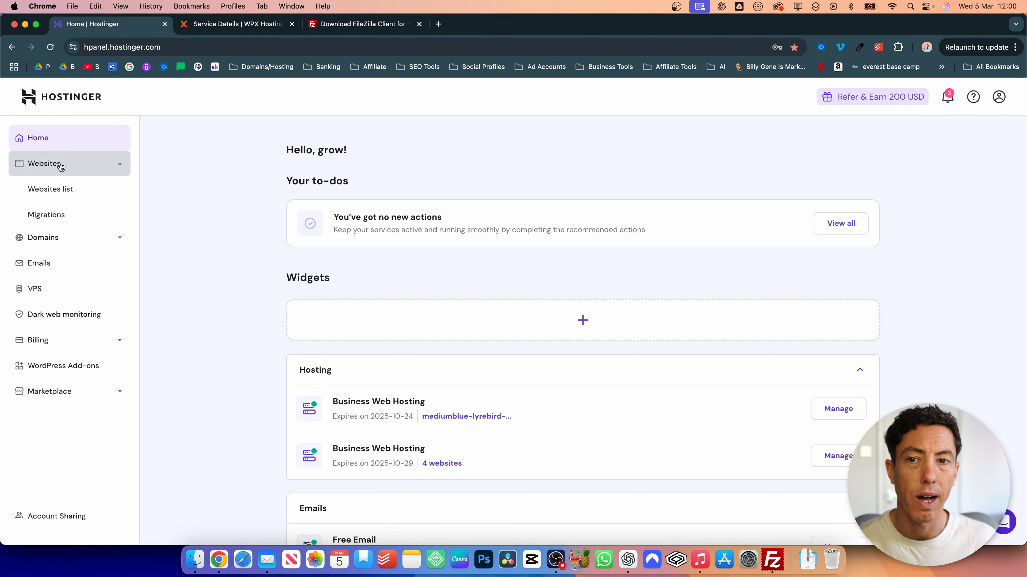
click(51, 198)
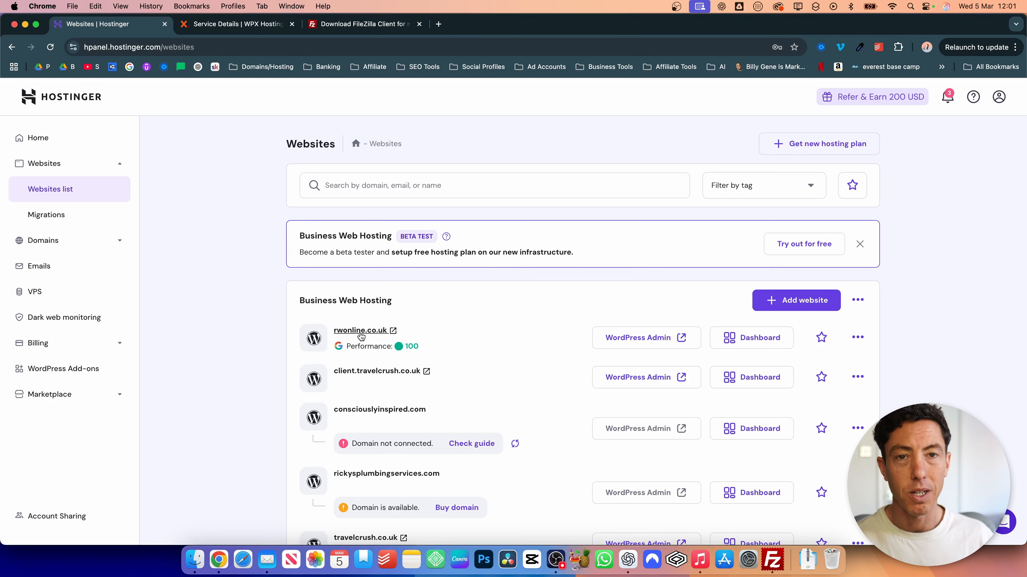
click(749, 339)
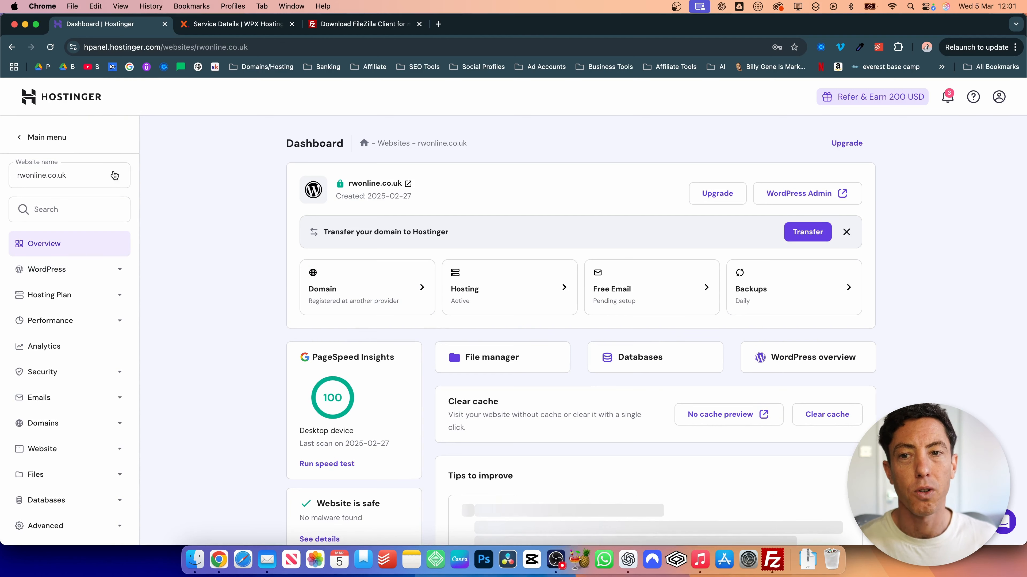
scroll(93, 276, down, 3)
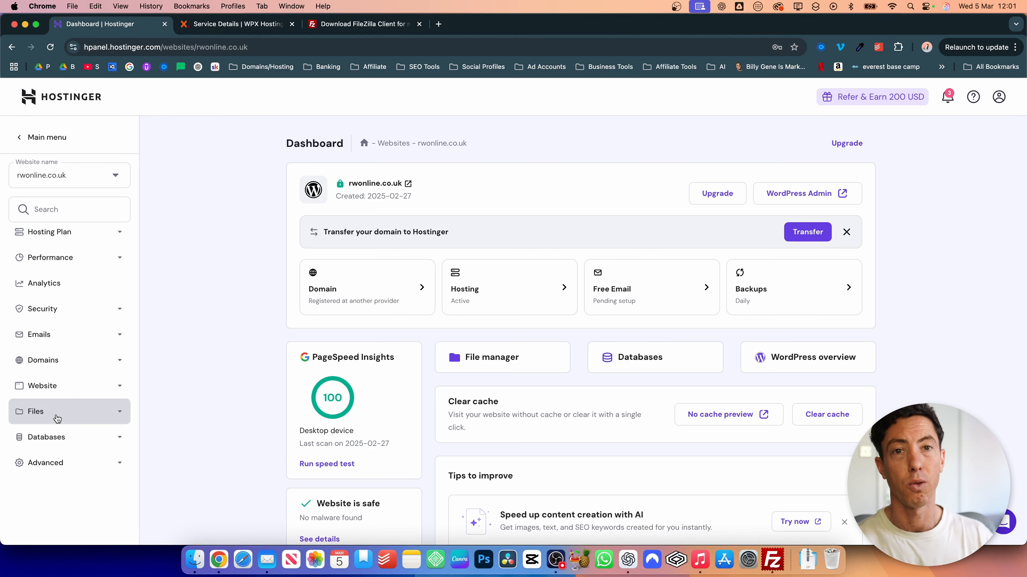
- Expand Files in the rwonline.co.uk site menu and go to FTP Accounts
click(117, 414)
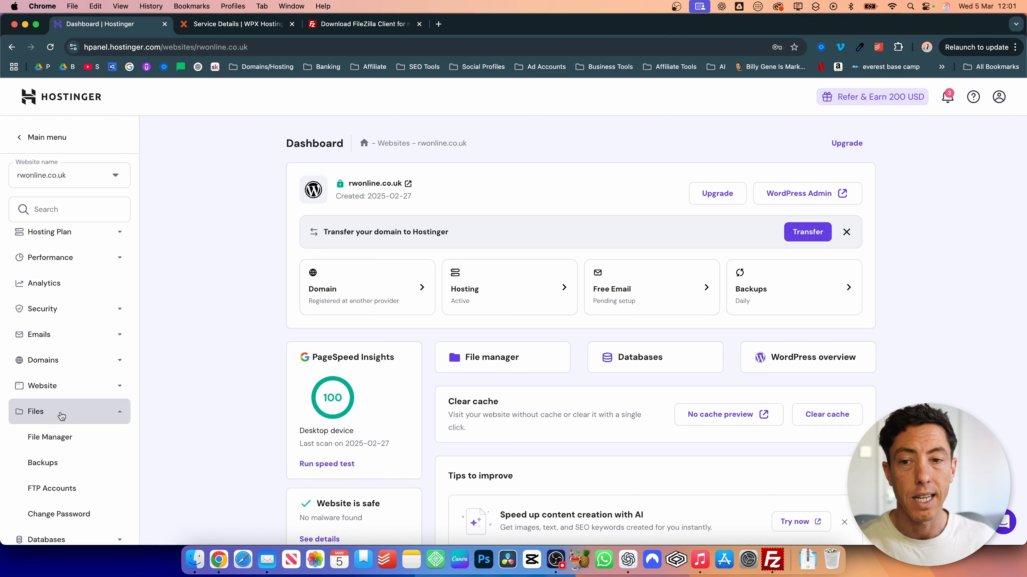
scroll(86, 413, down, 1)
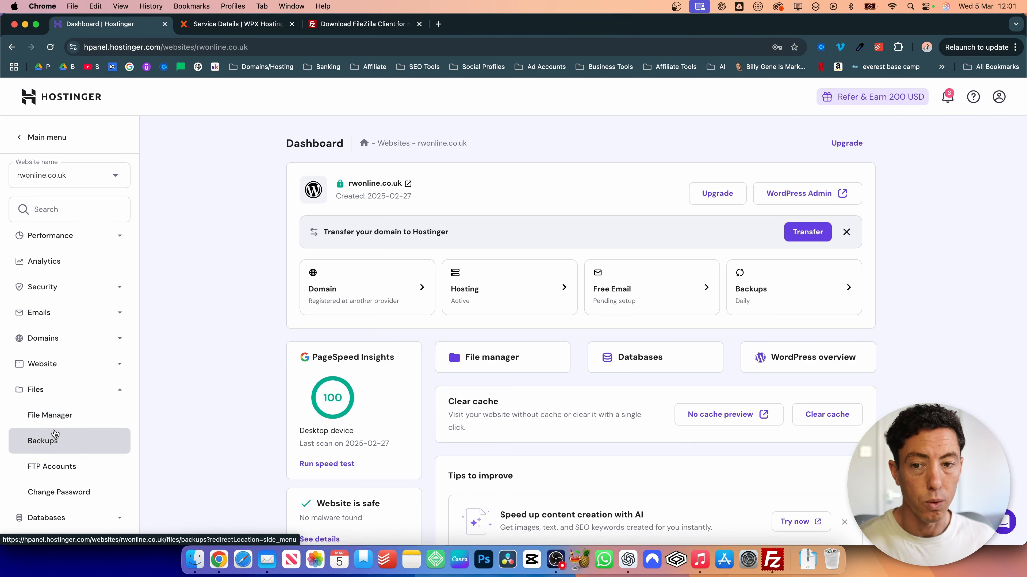
click(56, 468)
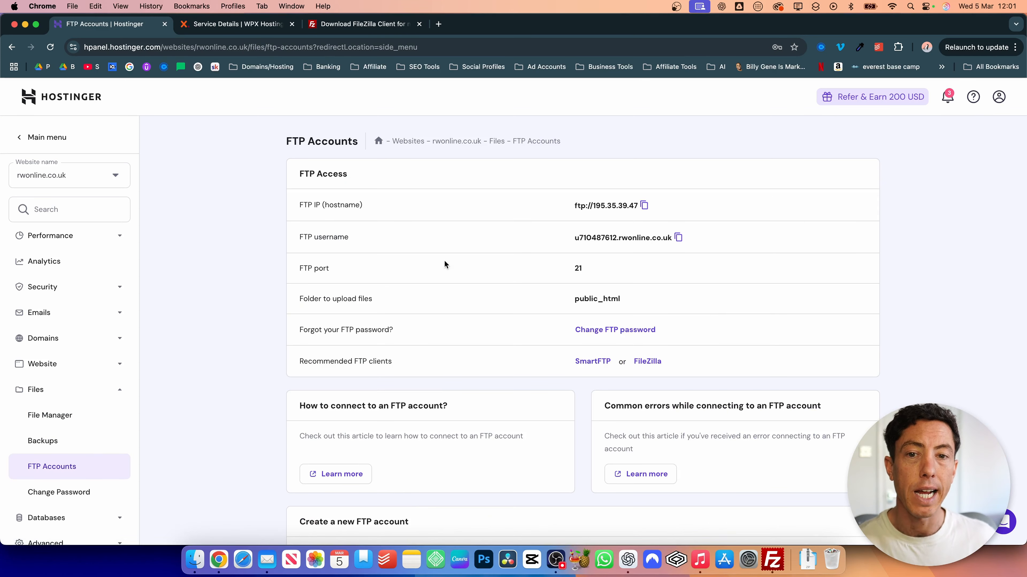
drag(298, 204, 397, 205)
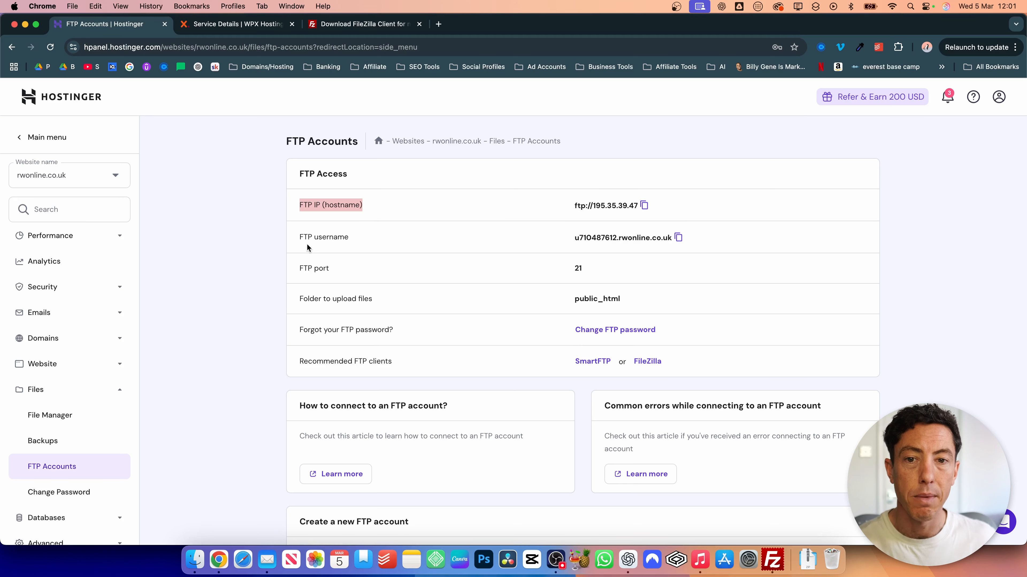
scroll(343, 248, down, 1)
drag(299, 239, 391, 243)
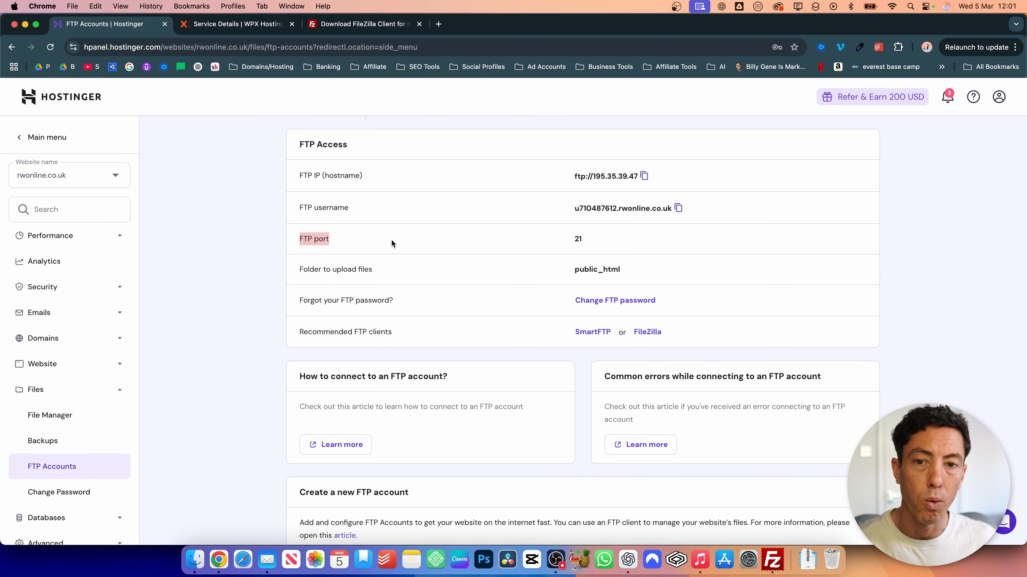
scroll(481, 341, down, 8)
scroll(412, 342, up, 8)
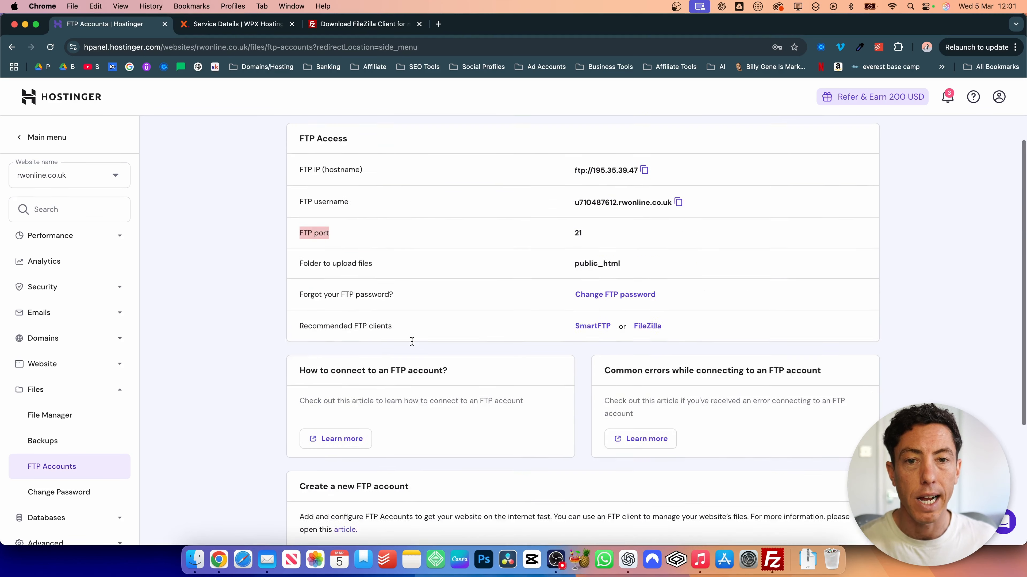
scroll(412, 342, up, 1)
scroll(412, 341, down, 5)
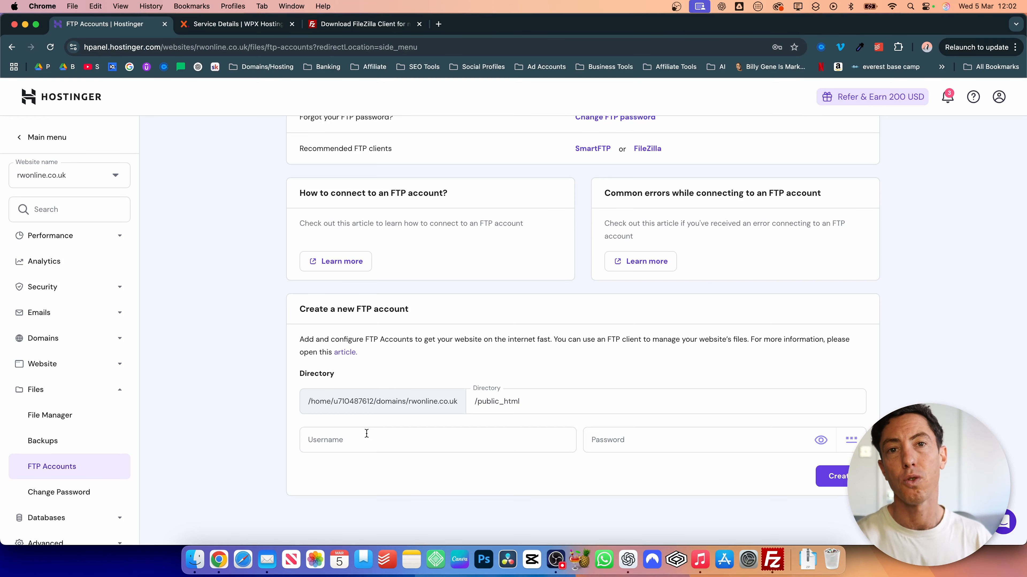
- Create a new FTP account, entering its username and a password
click(416, 436)
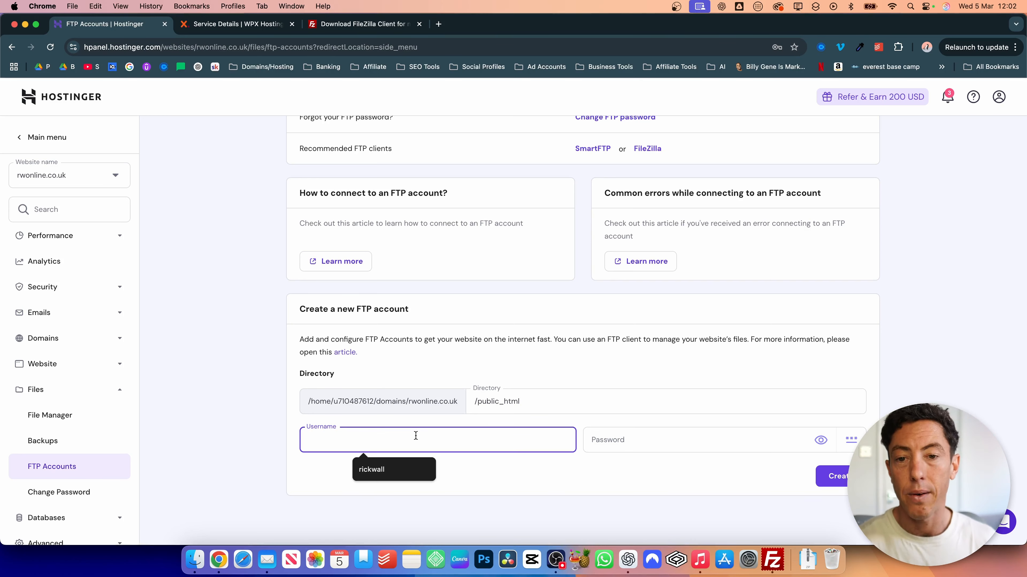
text(rickwall)
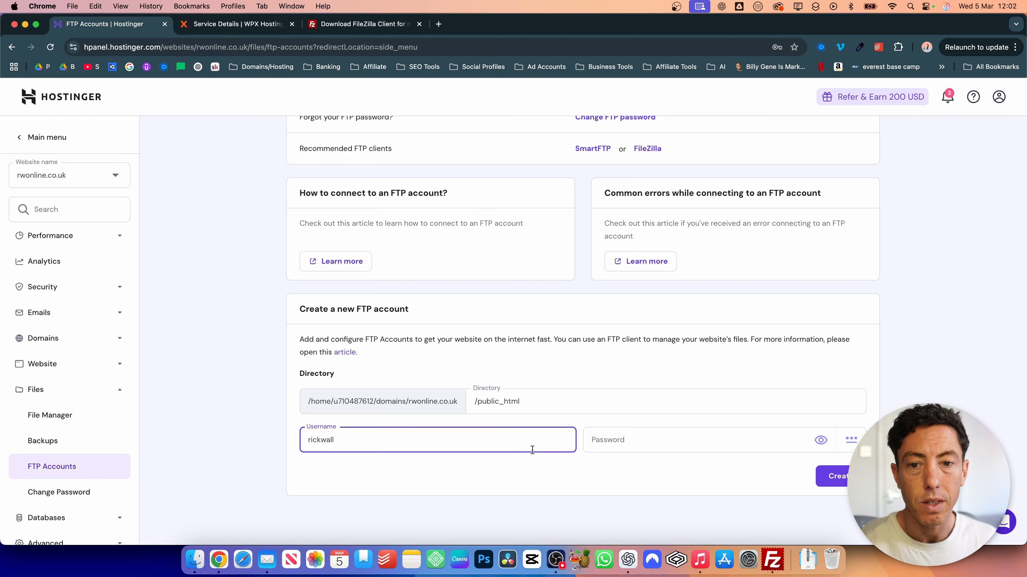
click(587, 443)
text(••••••)
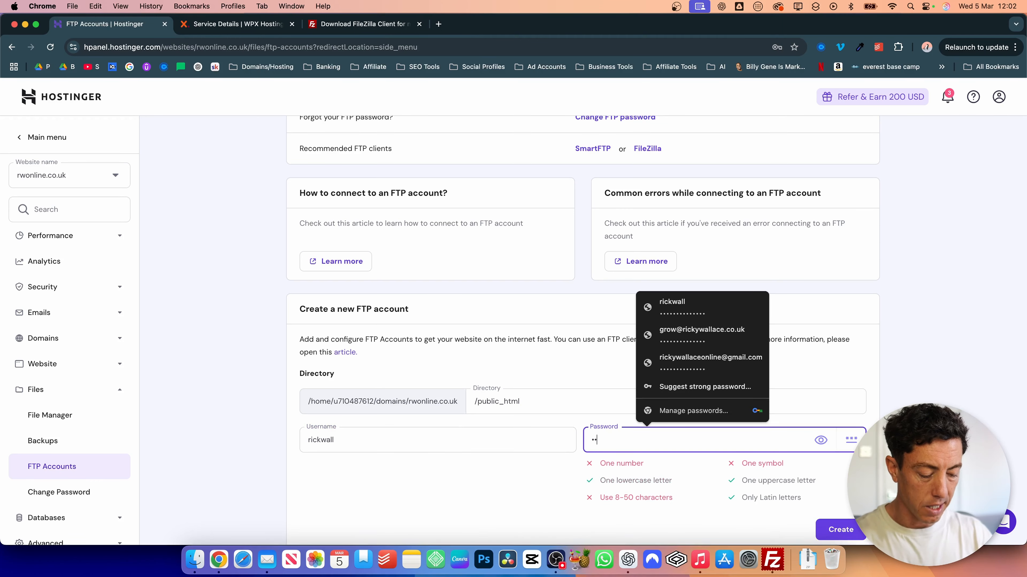
text(•••••••)
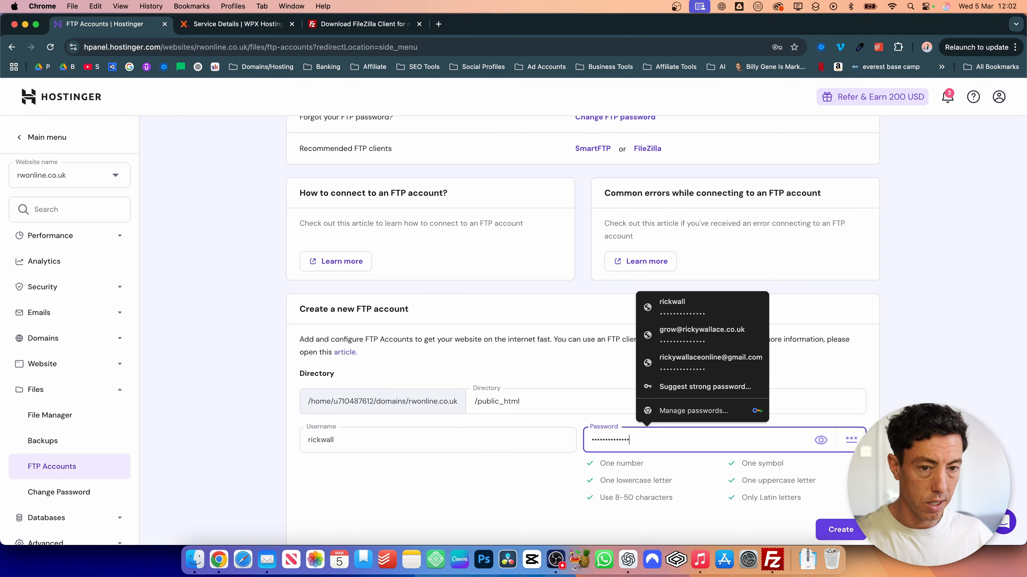
click(840, 530)
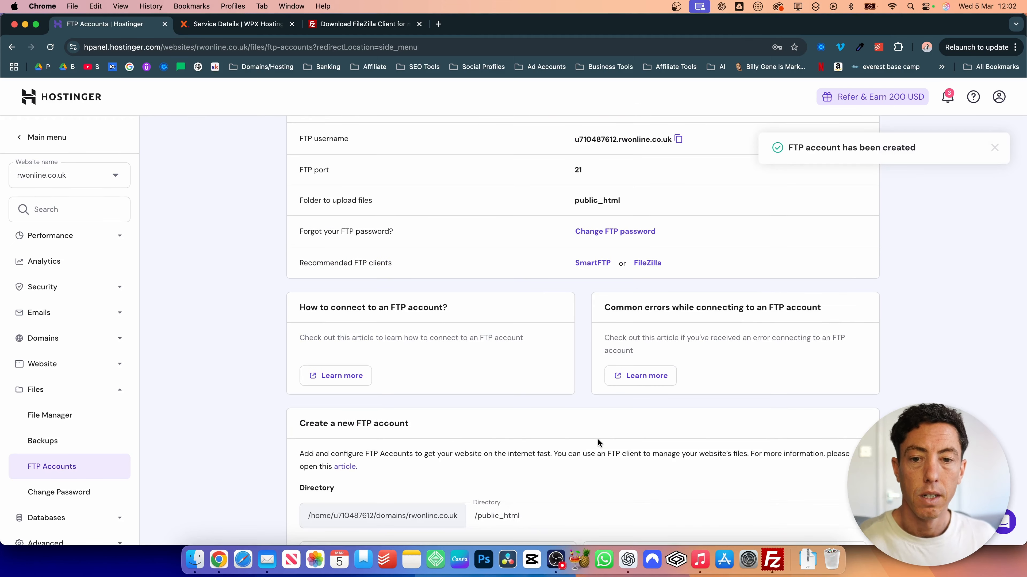
- Scroll to the new account row and highlight its public_html directory and username
scroll(543, 445, down, 3)
scroll(346, 481, down, 2)
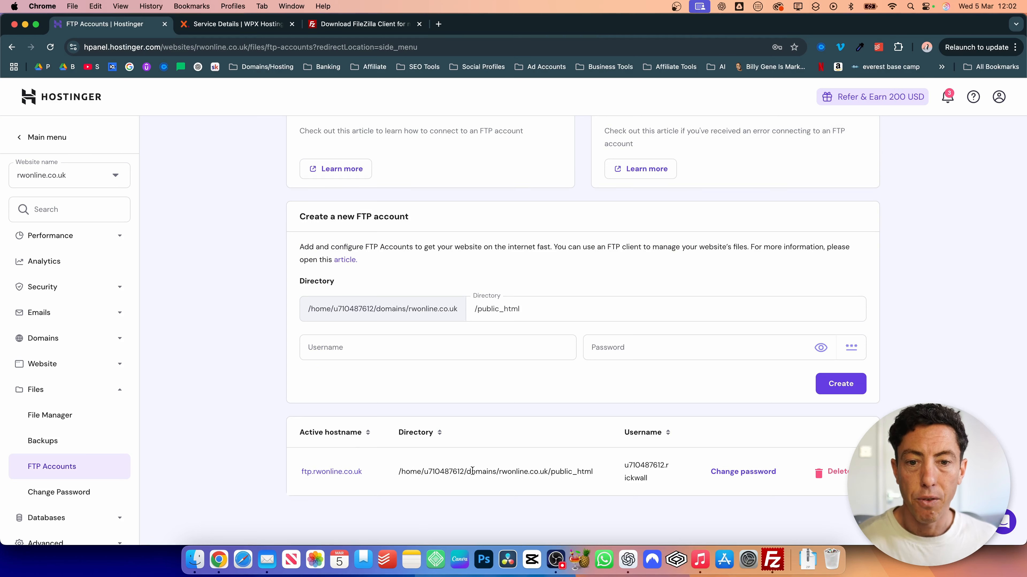
drag(502, 472, 548, 472)
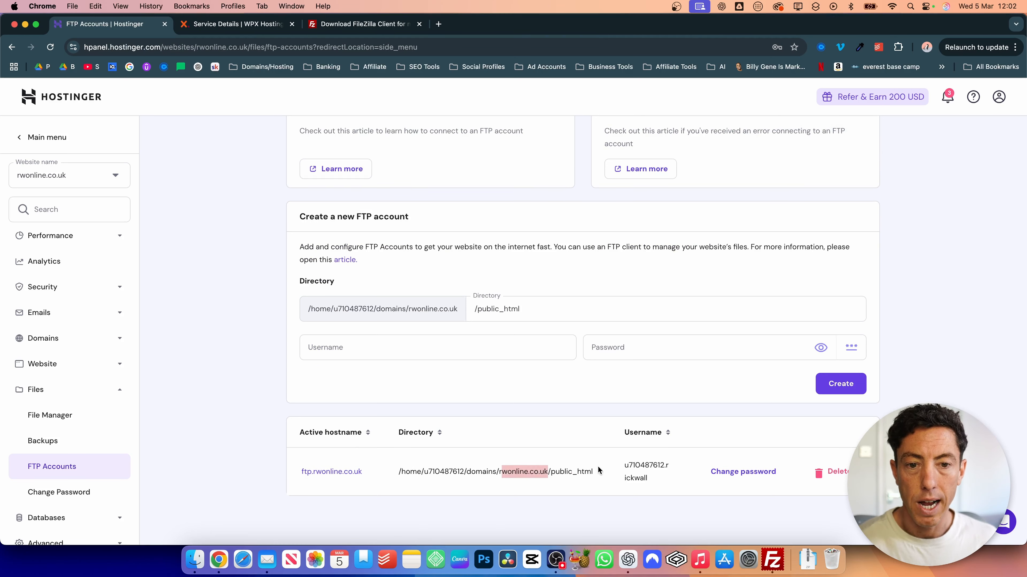
drag(617, 464, 690, 474)
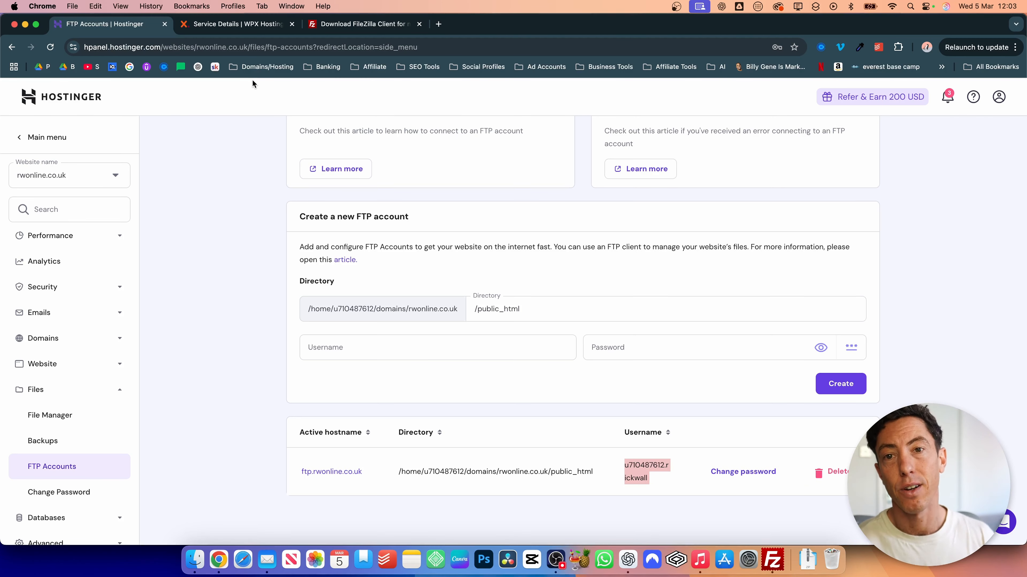
- Go to the FileZilla Client download page for macOS (Intel), version 3.68.1
click(366, 24)
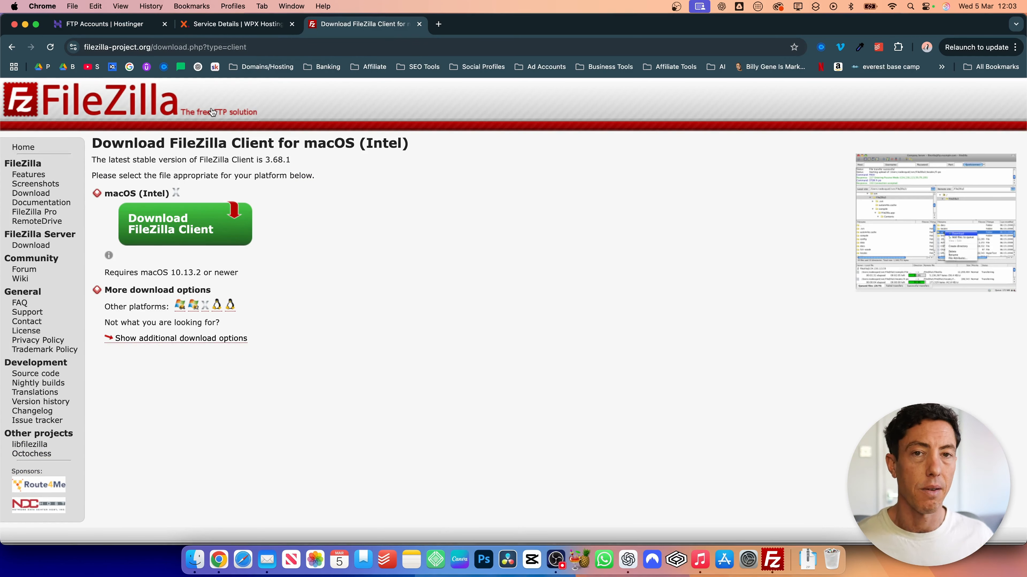
click(90, 48)
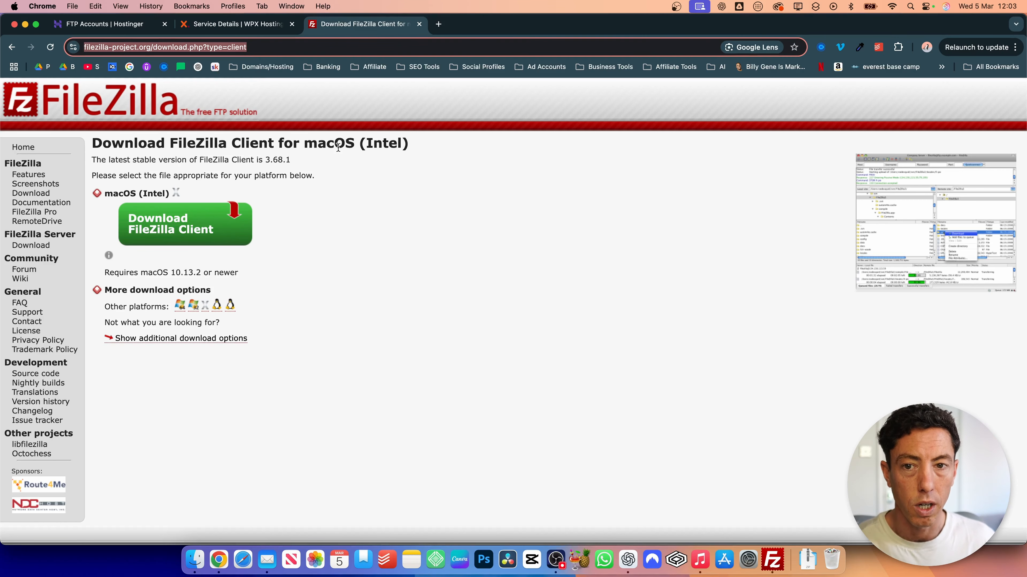
scroll(338, 148, left, 5)
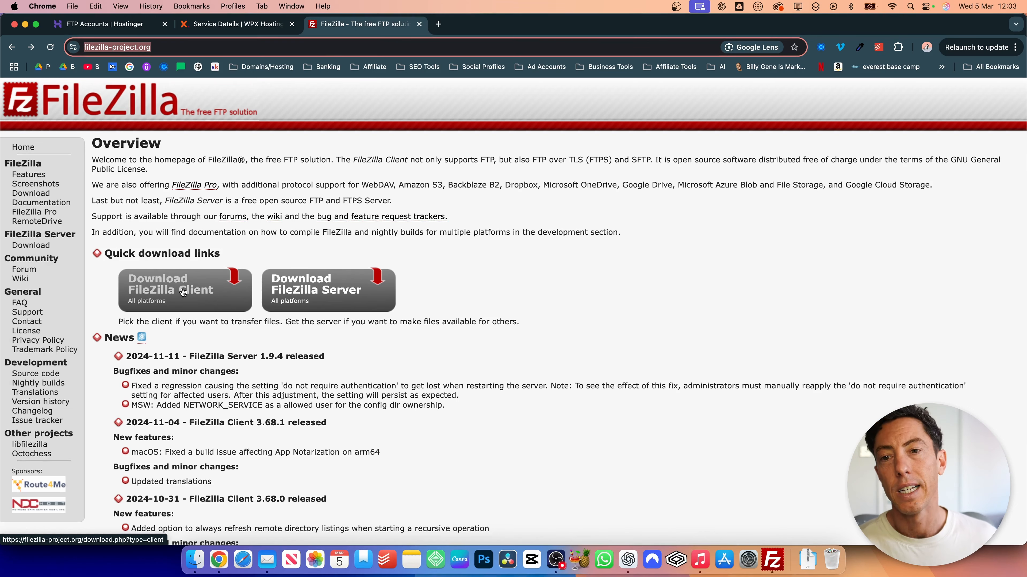
click(173, 287)
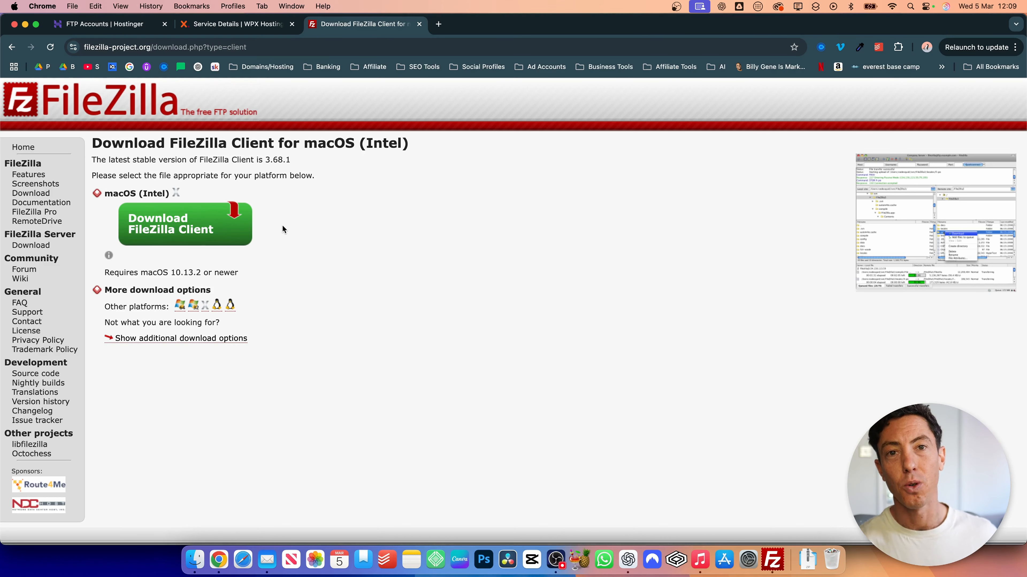
- Bring the unconnected FileZilla window to the front and open its File menu
key(ctrl+Up)
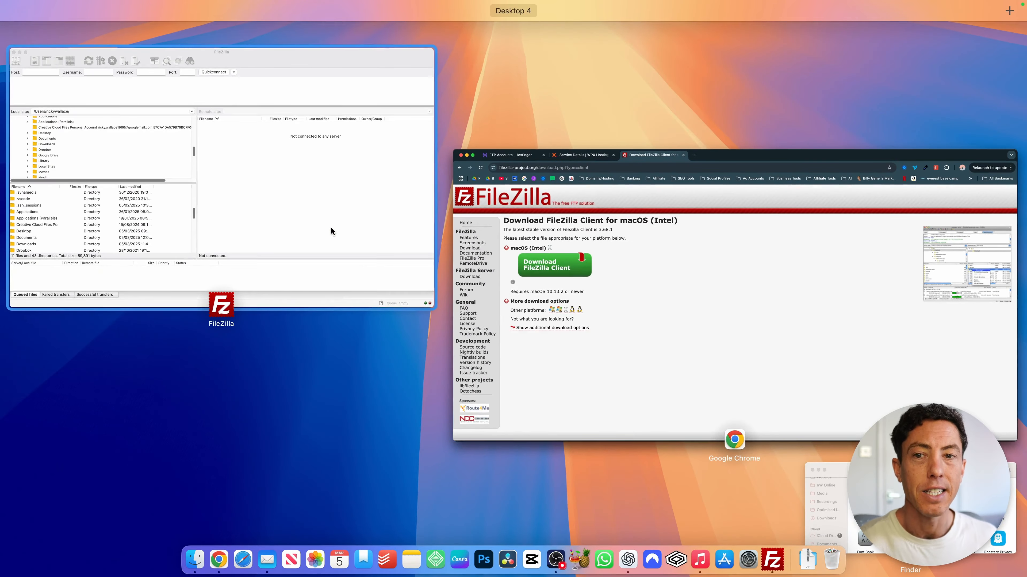
click(331, 232)
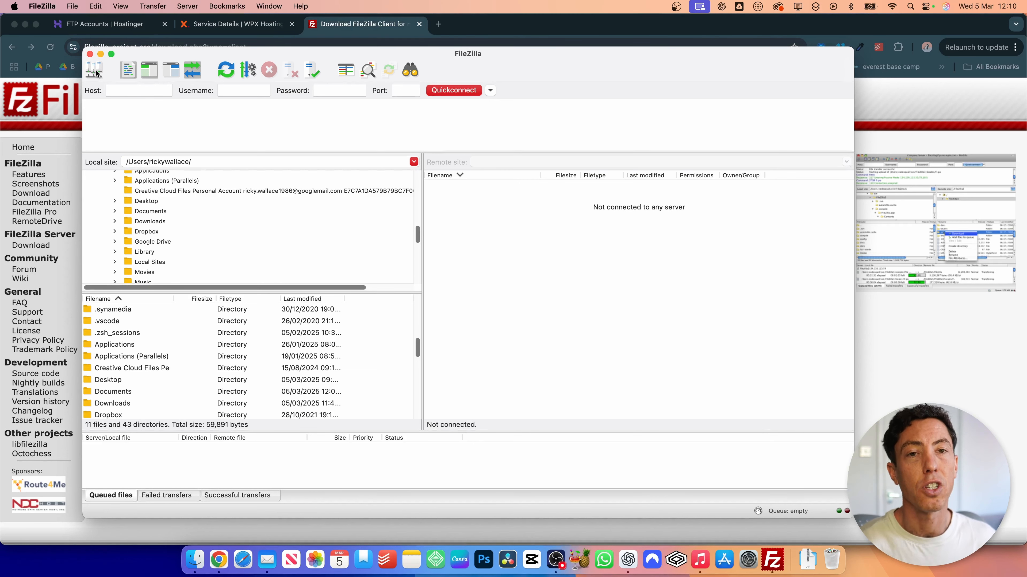
click(73, 6)
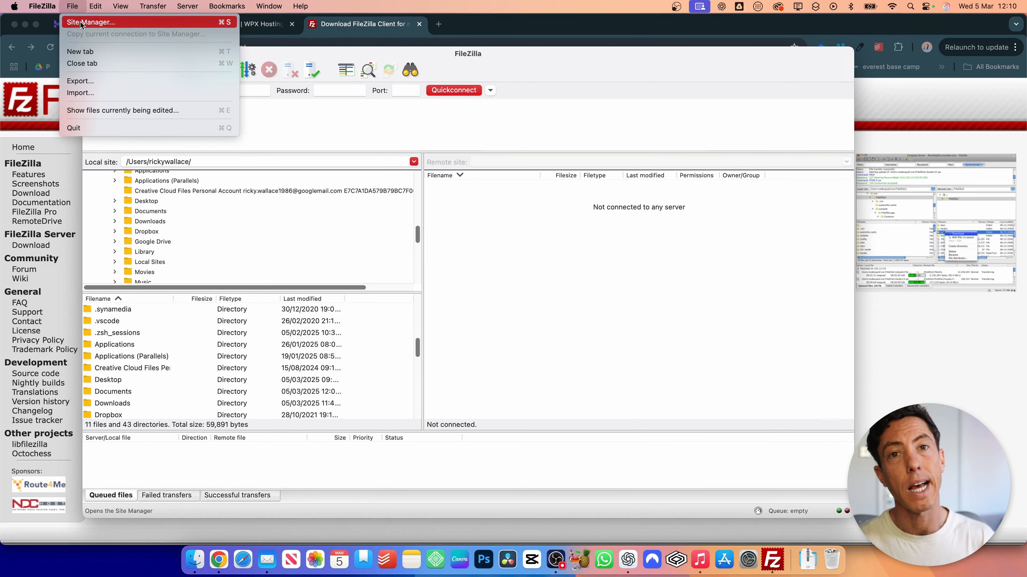
- Open Site Manager, select the old rwonline.co.uk entry and delete it
click(81, 23)
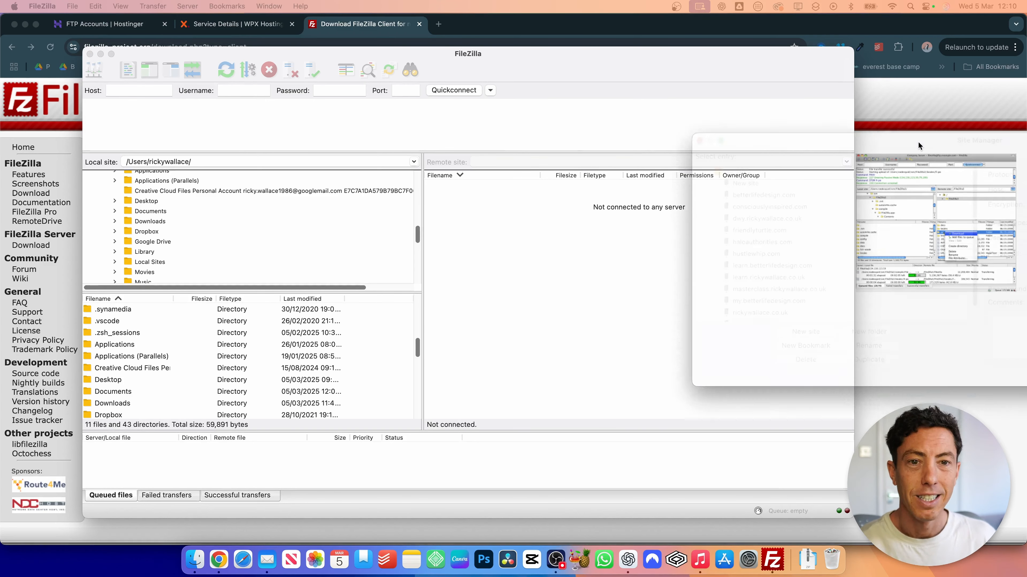
drag(556, 150, 401, 153)
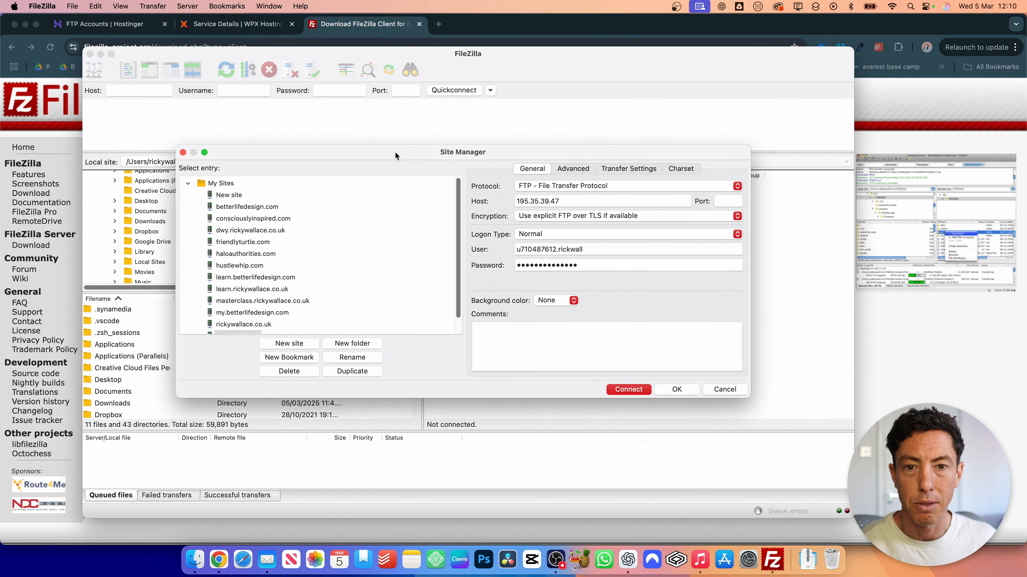
scroll(259, 238, down, 2)
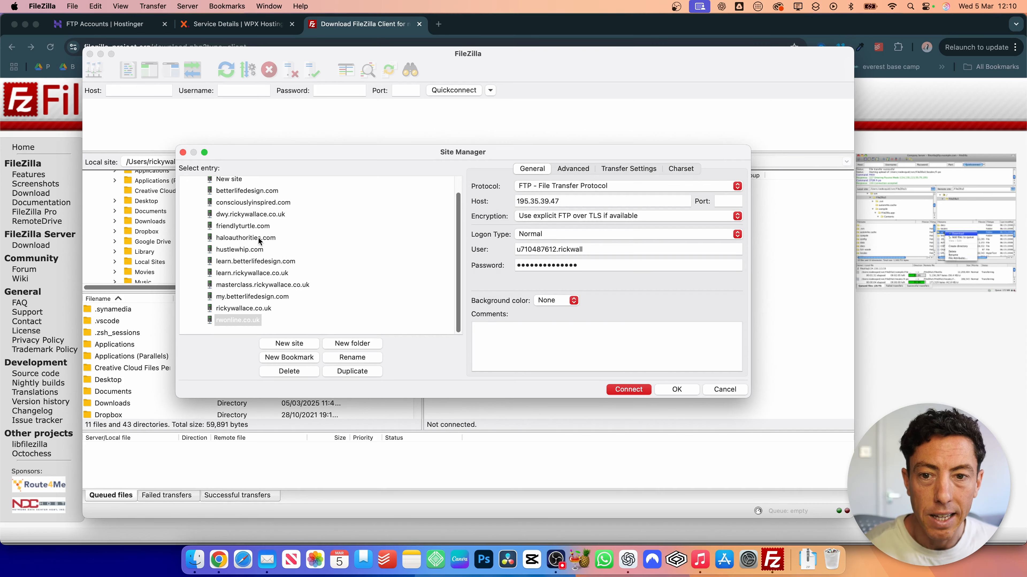
scroll(258, 237, up, 2)
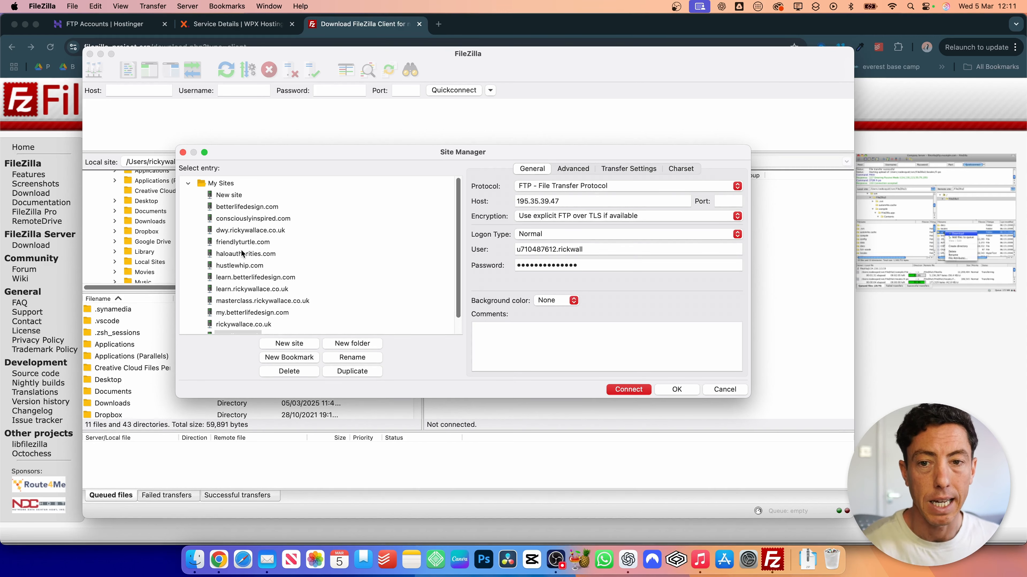
scroll(267, 233, down, 2)
click(239, 319)
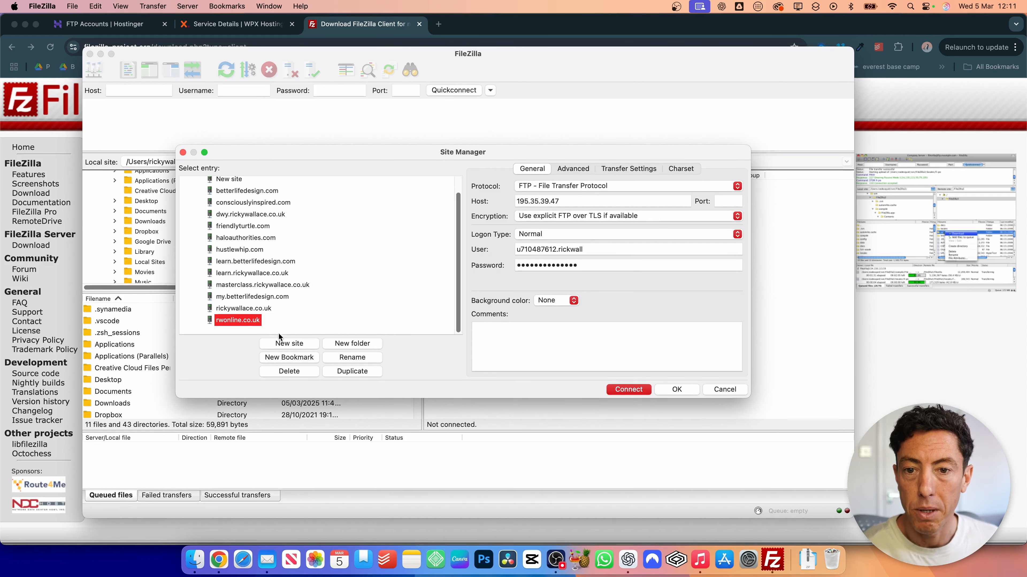
click(290, 370)
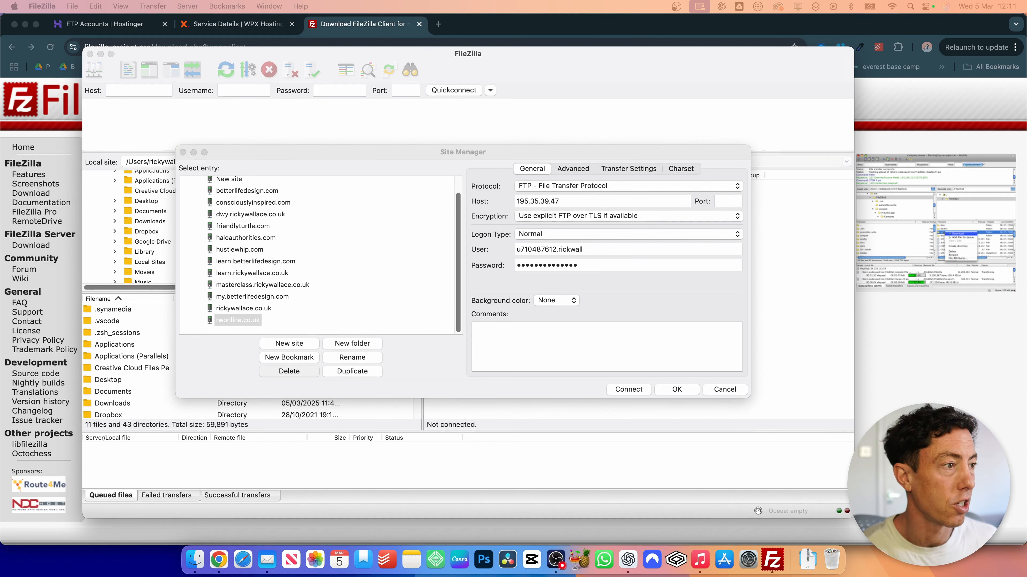
- Confirm the deletion and create a fresh site entry named rwonline.co.uk
click(597, 270)
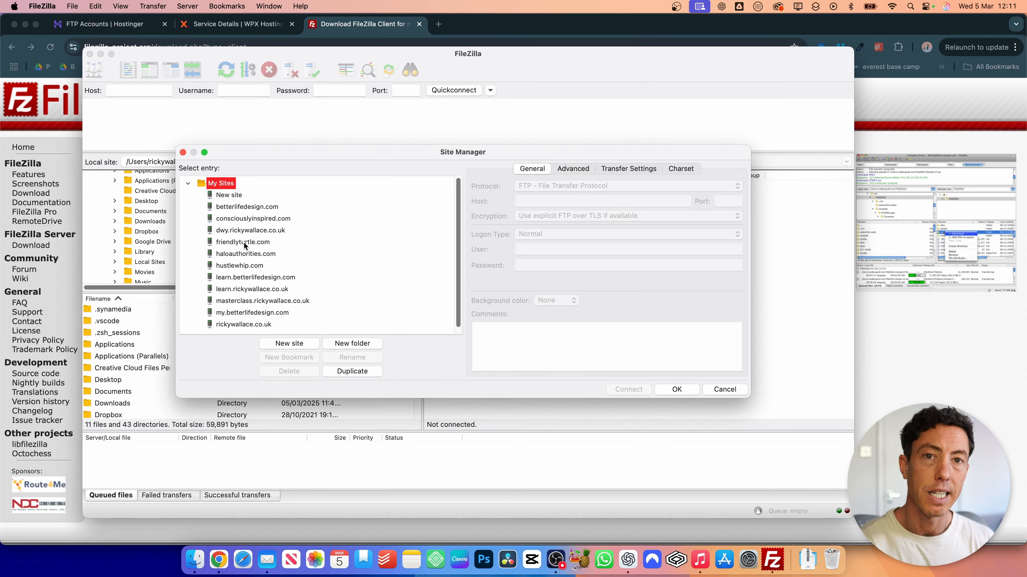
click(289, 344)
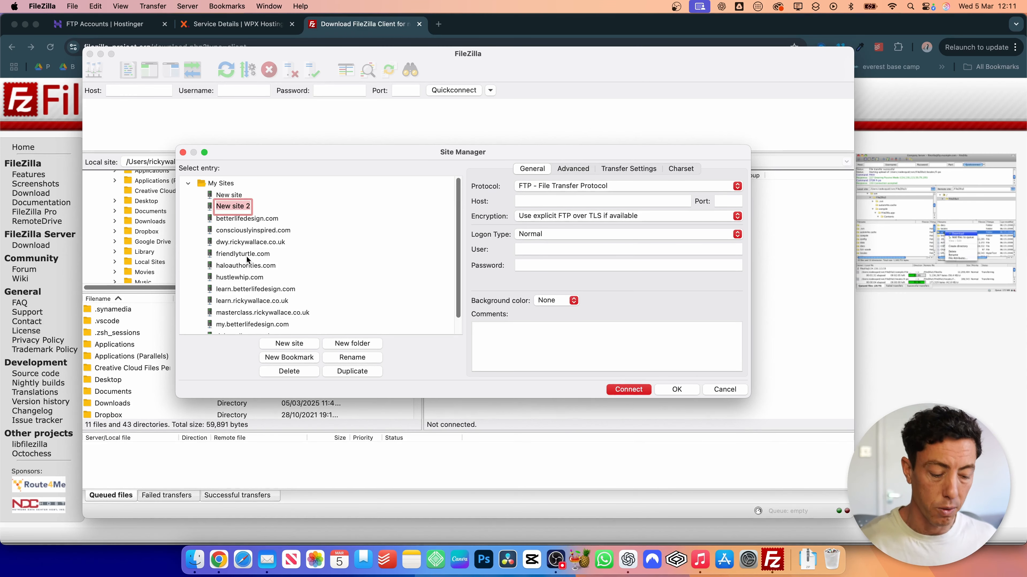
text(rwonline)
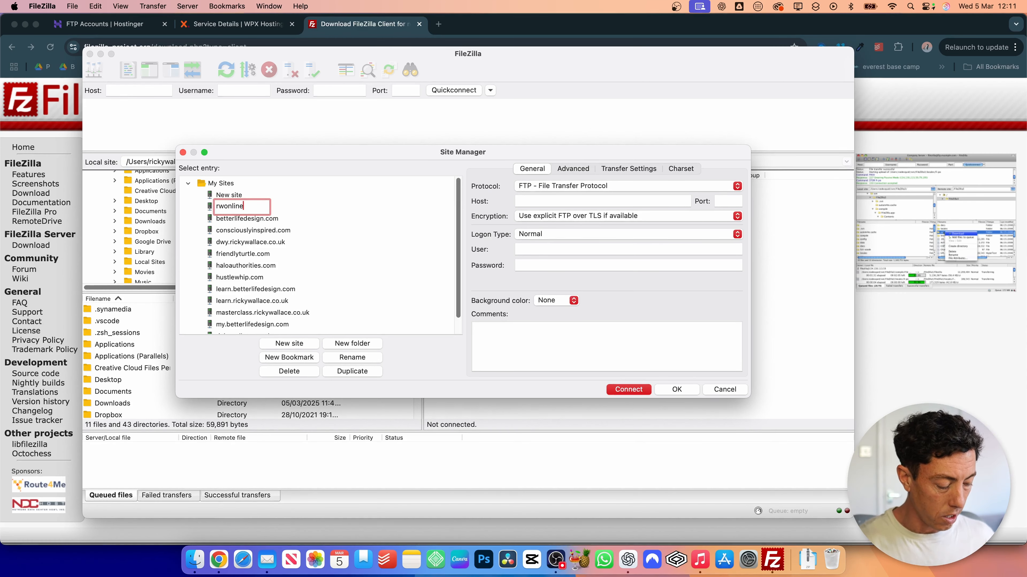
text(.com)
key(Return)
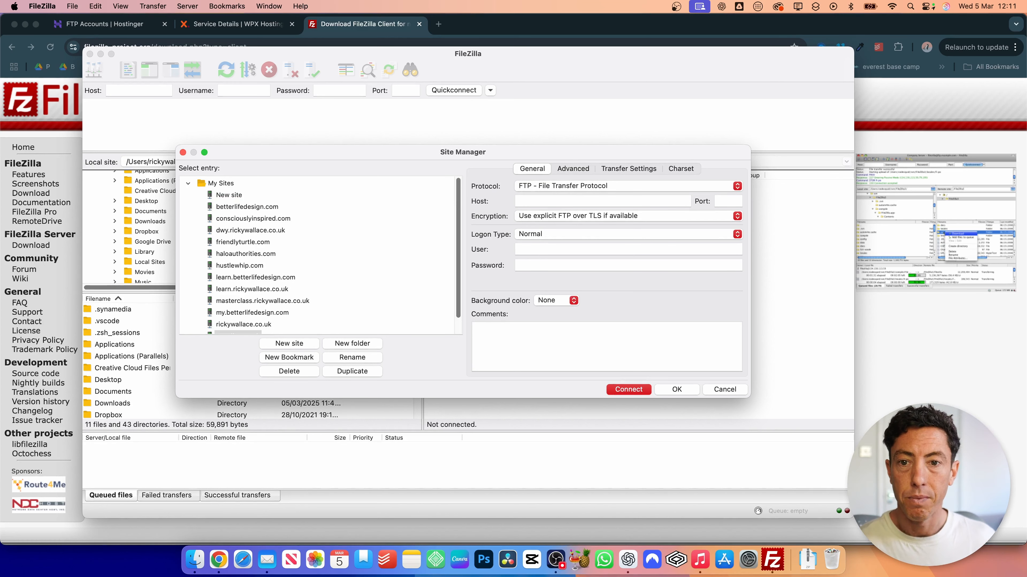
scroll(287, 276, down, 2)
click(238, 320)
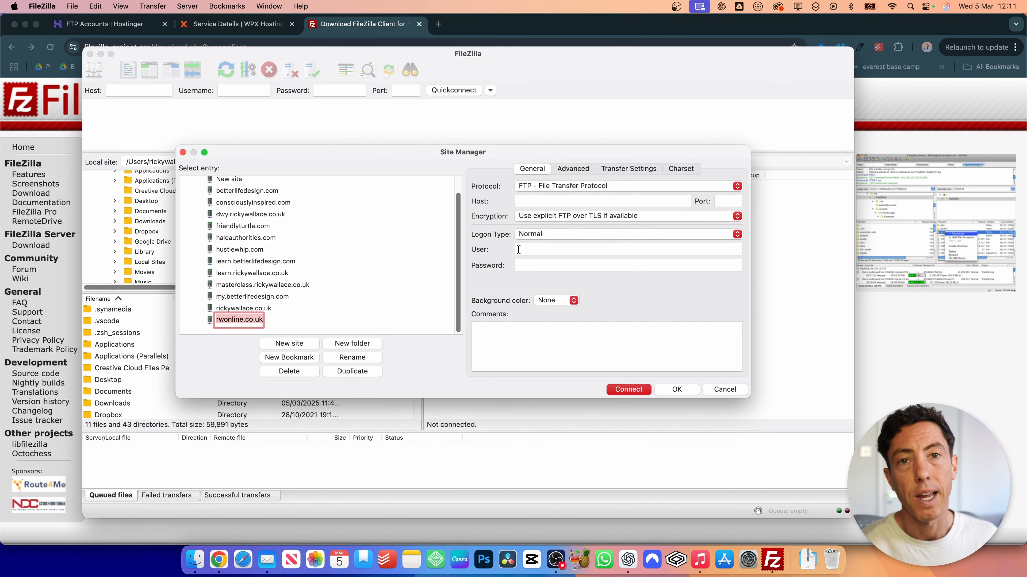
- Set the new site's protocol to SFTP - SSH File Transfer Protocol
click(583, 186)
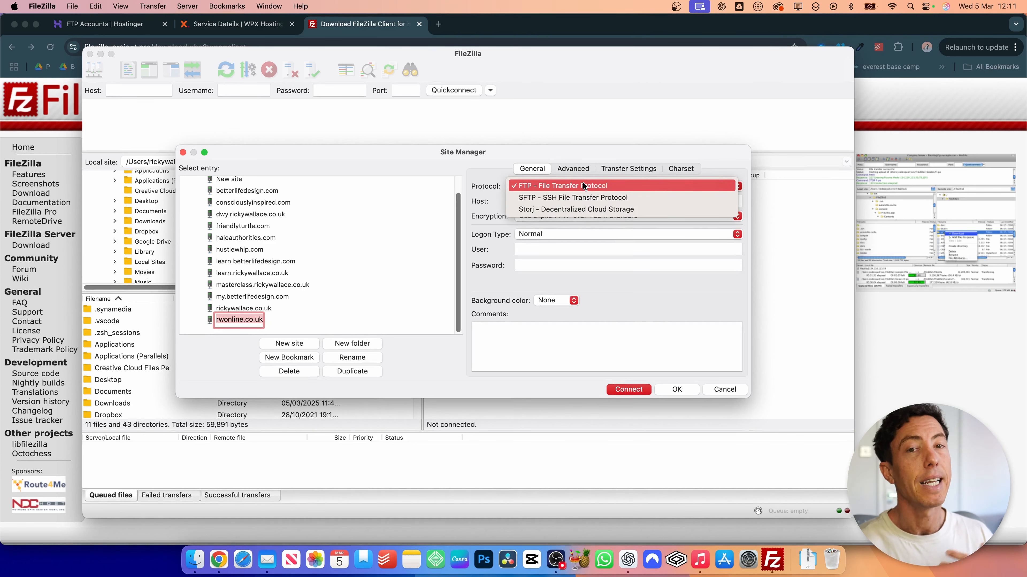
click(580, 197)
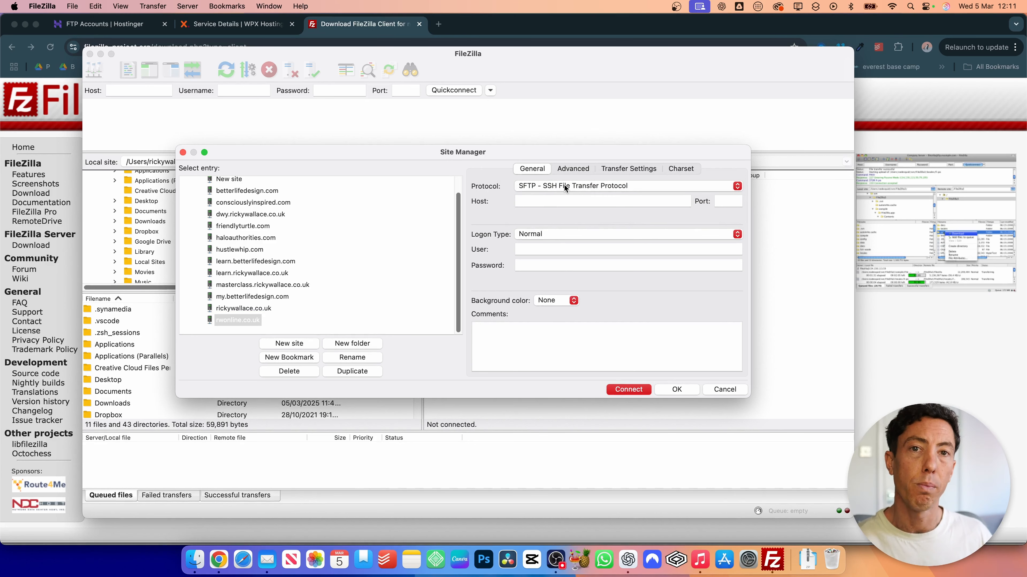
click(561, 201)
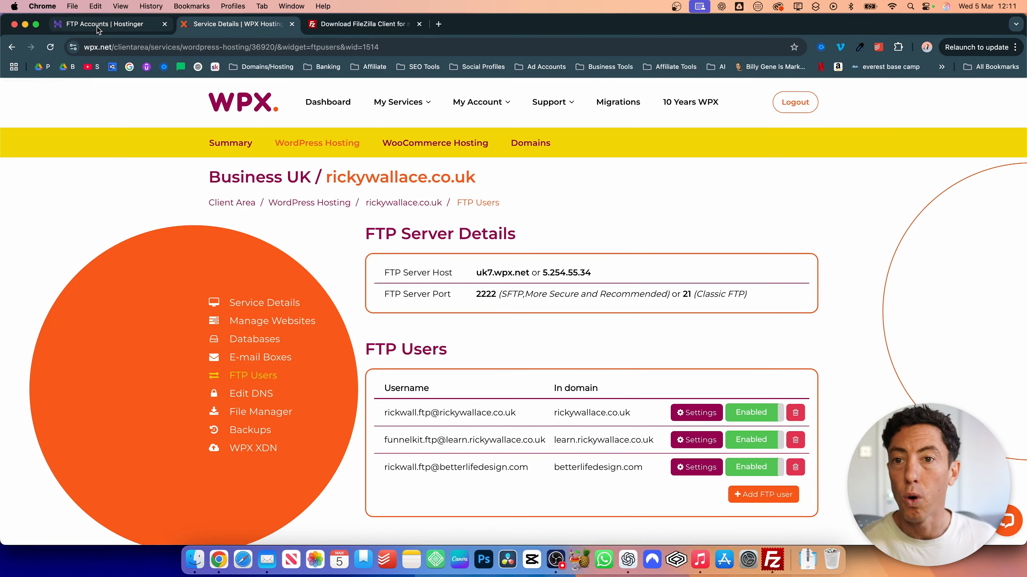
- Copy the FTP IP from Hostinger and paste it as the host ftp://195.35.39.47
click(97, 26)
scroll(504, 312, up, 8)
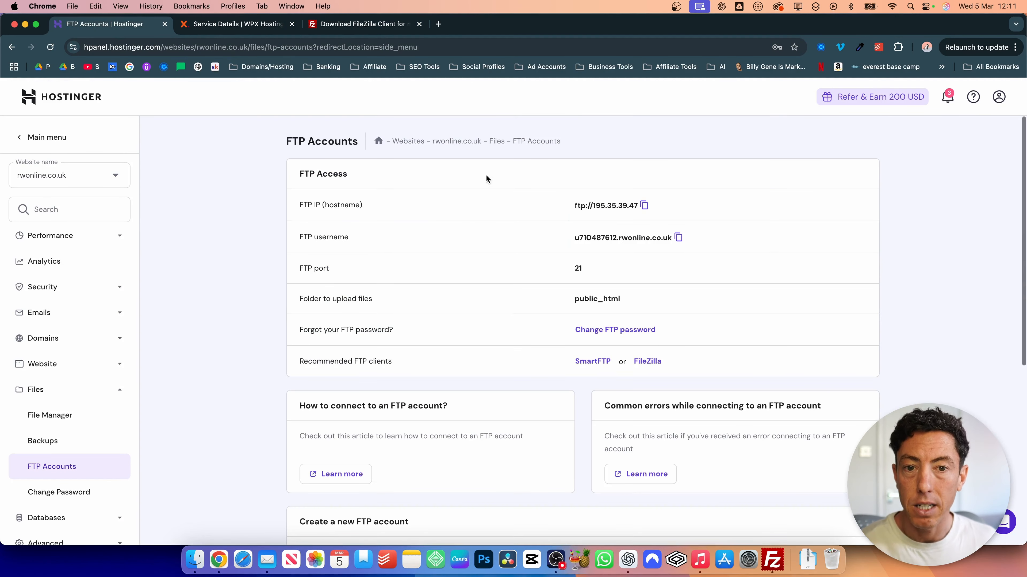
click(643, 206)
key(ctrl+Up)
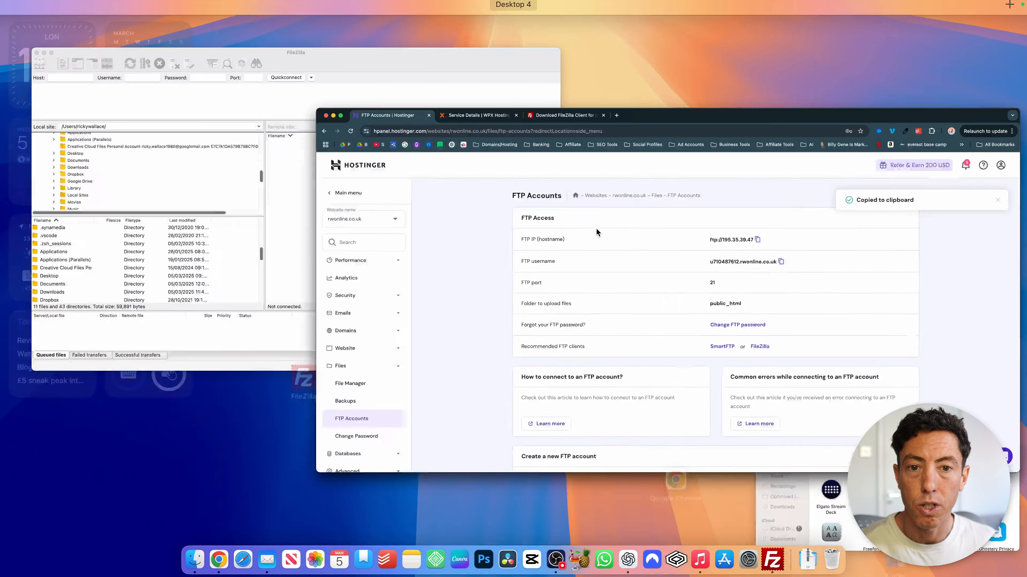
click(397, 213)
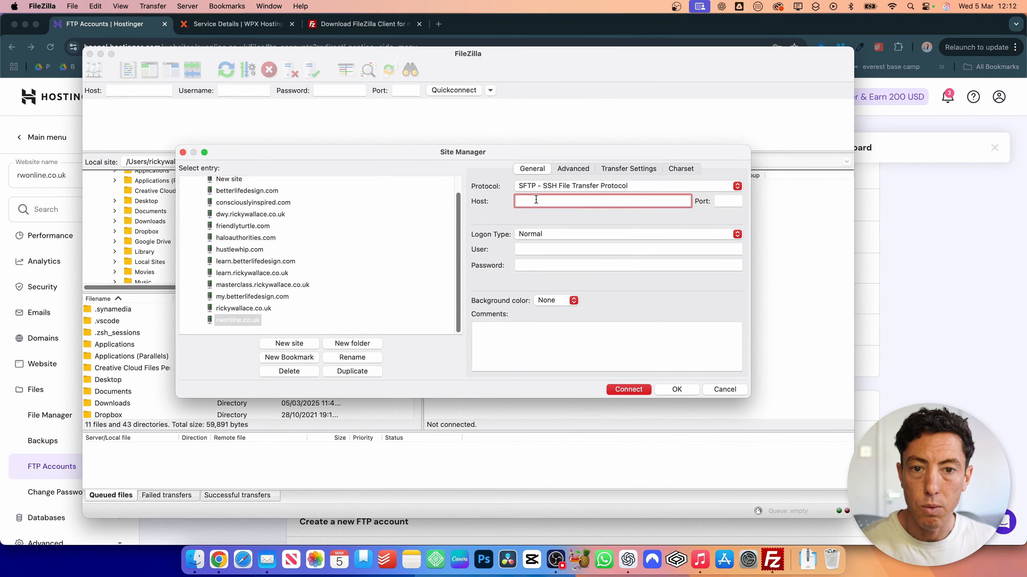
key(super+v)
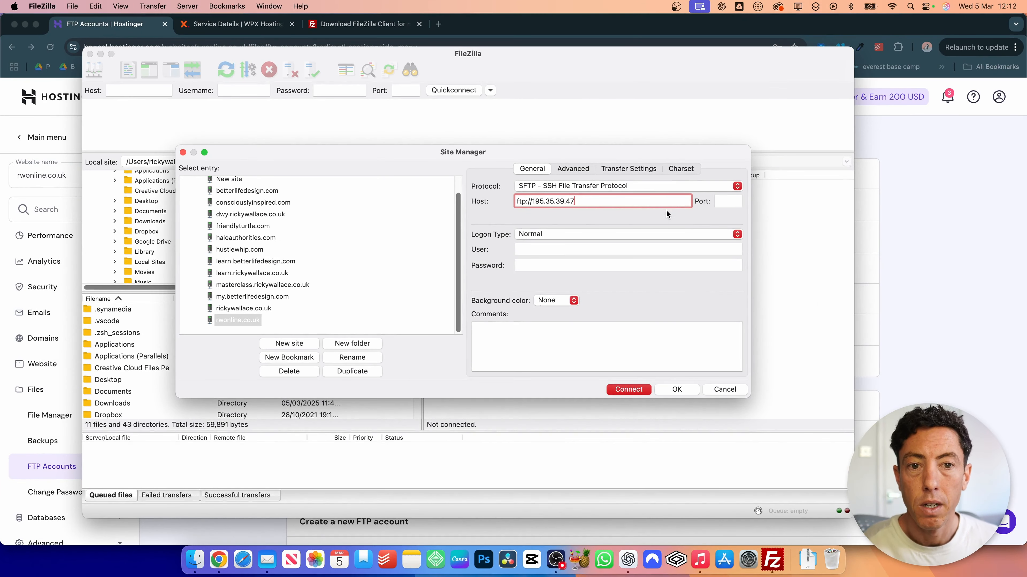
- Enter port 21 for the rwonline.co.uk site entry
click(890, 197)
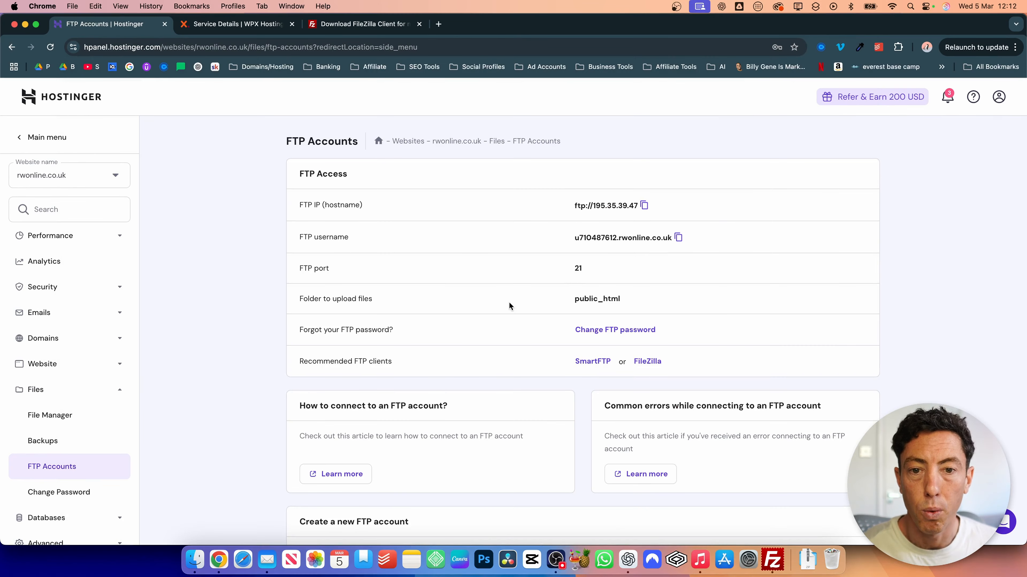
key(ctrl+Up)
click(314, 162)
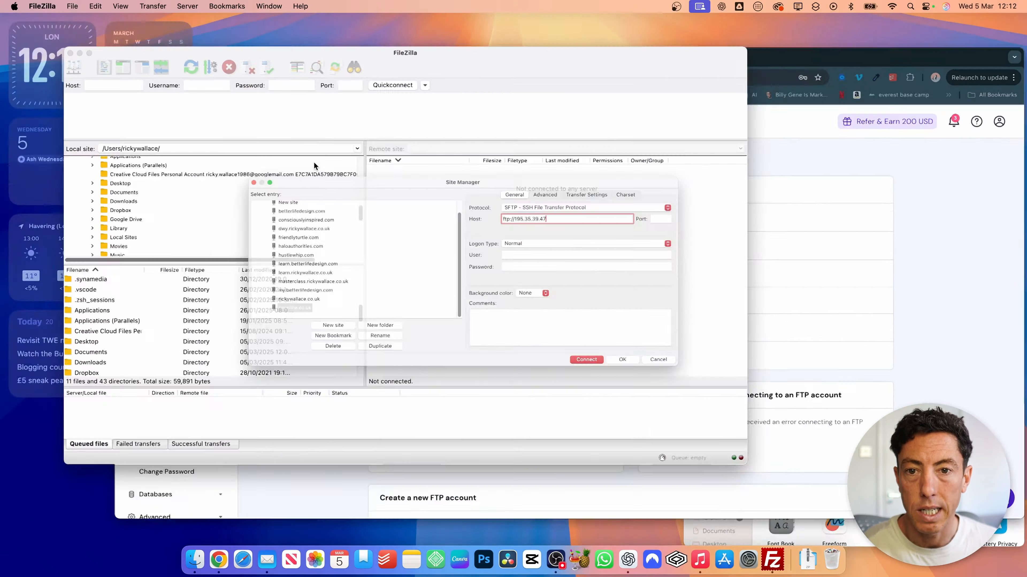
click(727, 201)
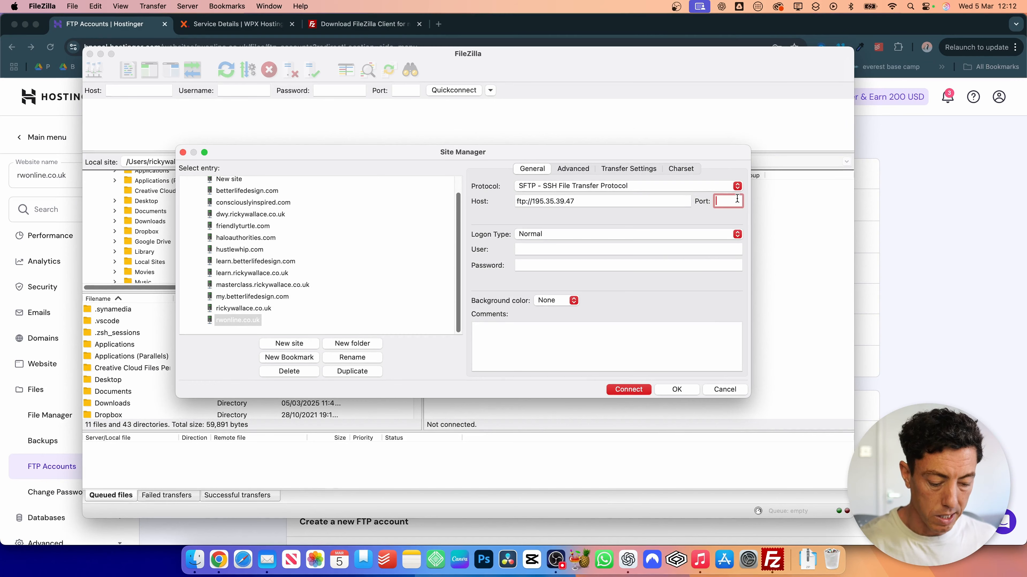
text(21)
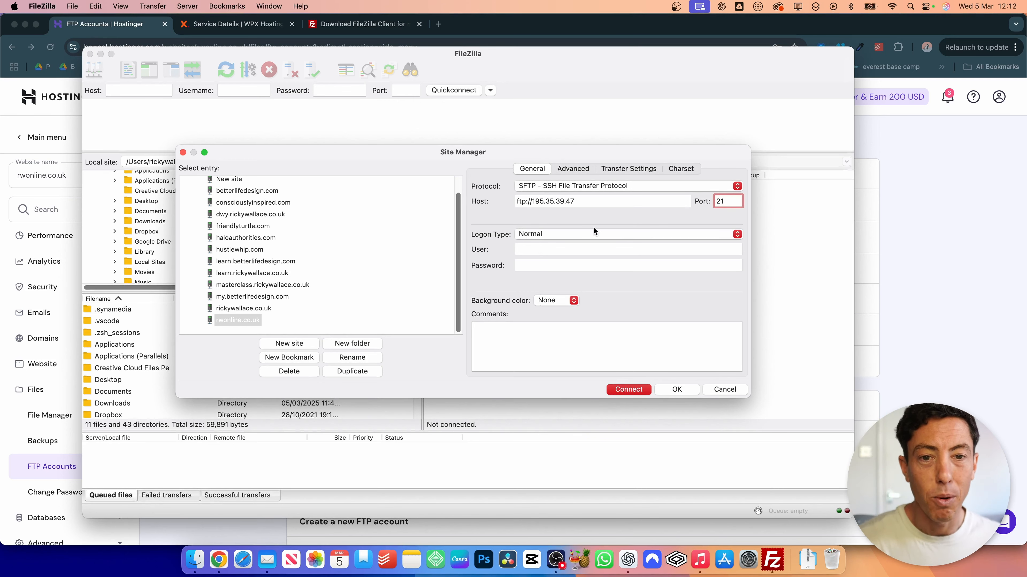
click(542, 250)
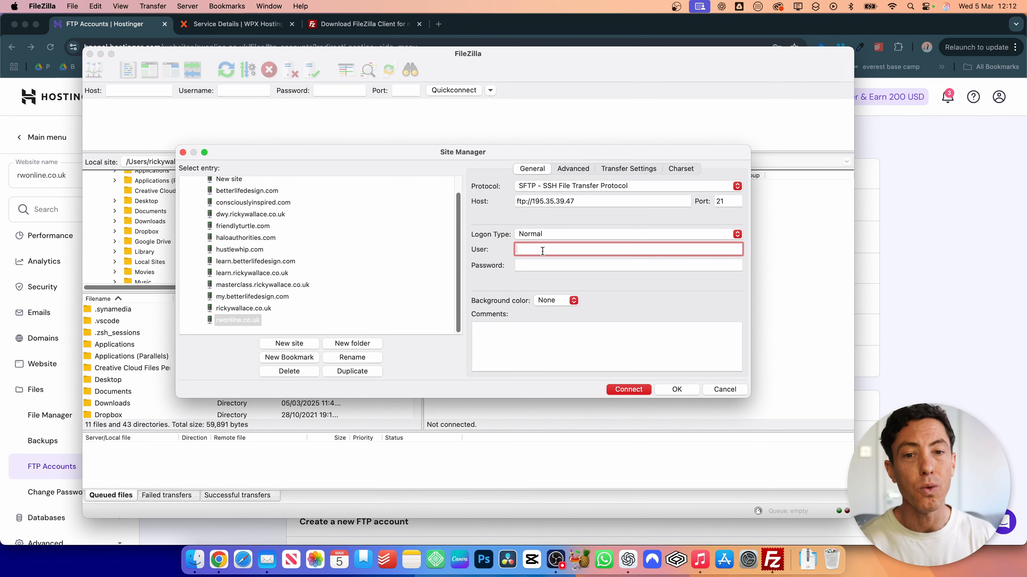
- Copy the FTP account username from Hostinger's FTP Accounts table into Site Manager's User field
click(856, 266)
scroll(864, 267, down, 5)
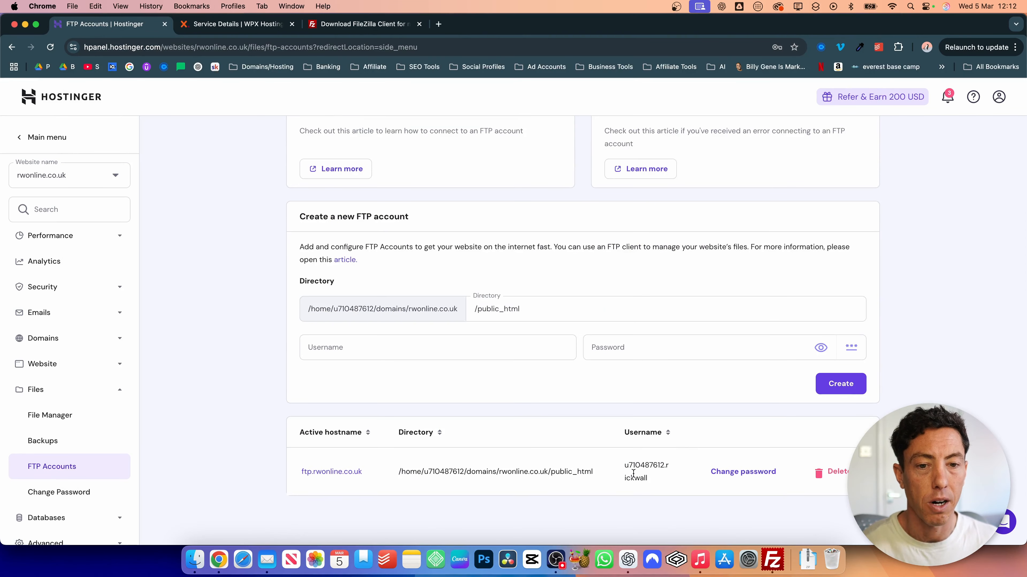
drag(624, 465, 629, 466)
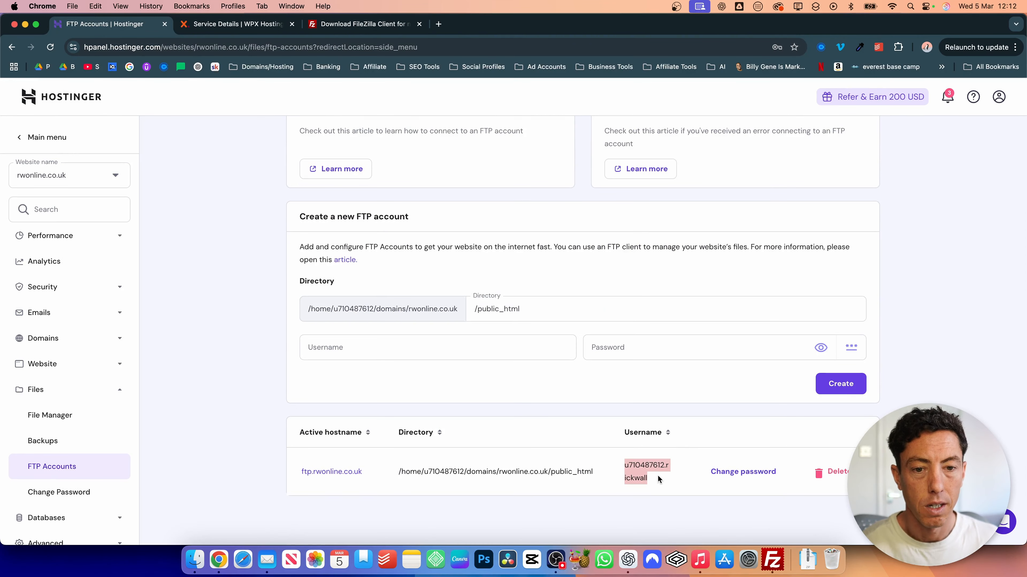
key(ctrl+Up)
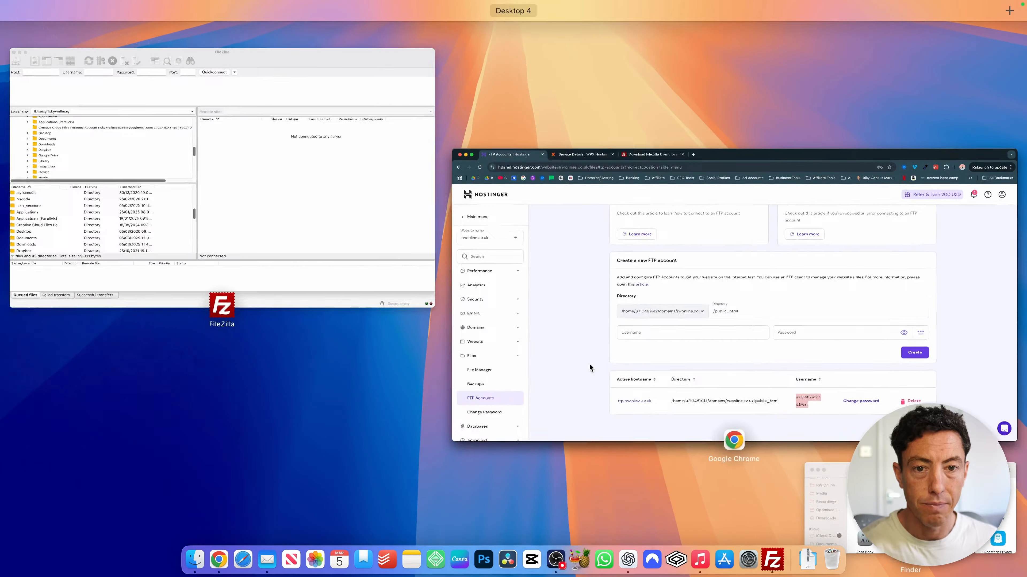
click(393, 250)
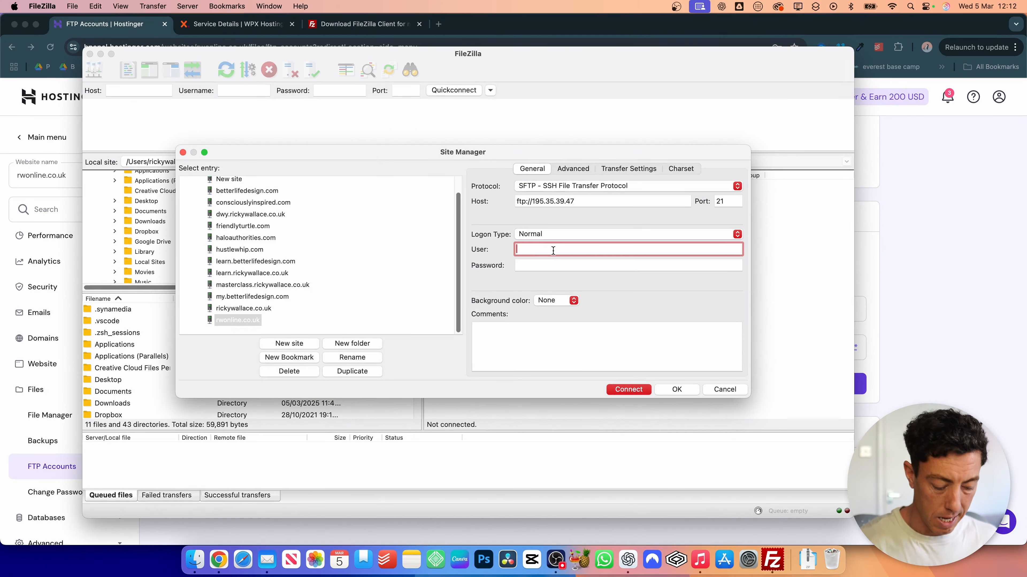
key(super+v)
- Enter the FTP account password and connect to the server
click(549, 263)
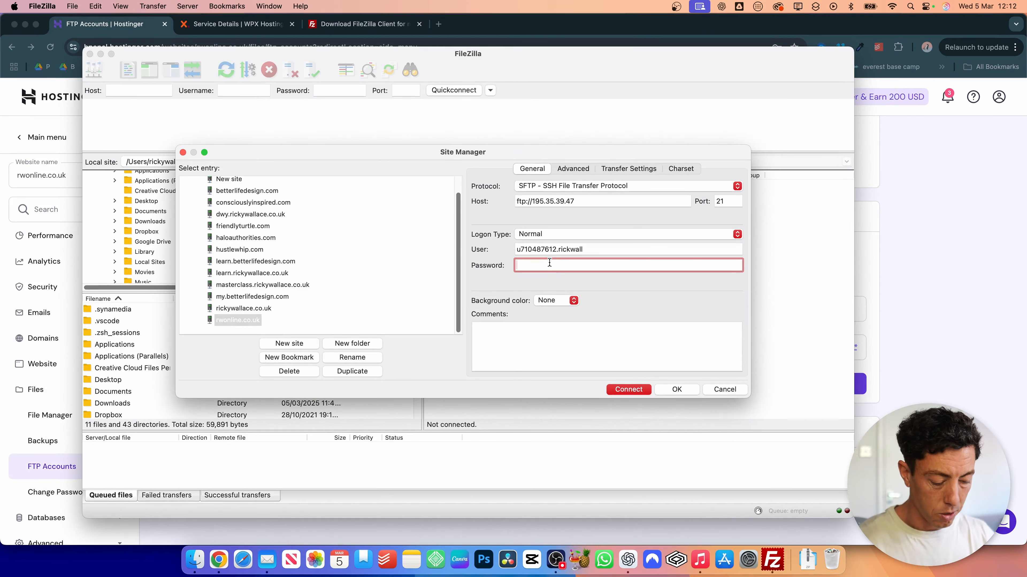
text(••••••••••••••)
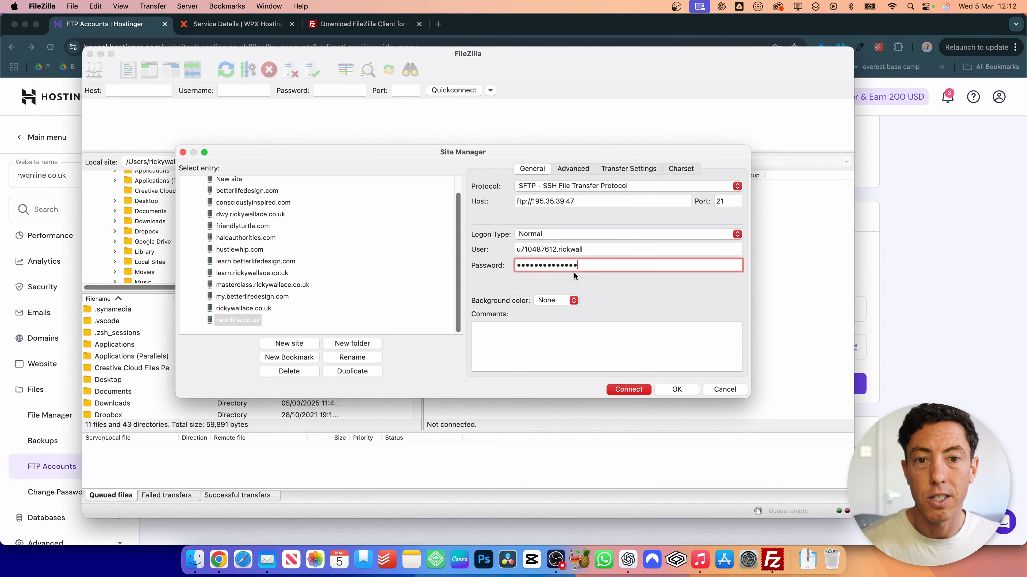
click(634, 389)
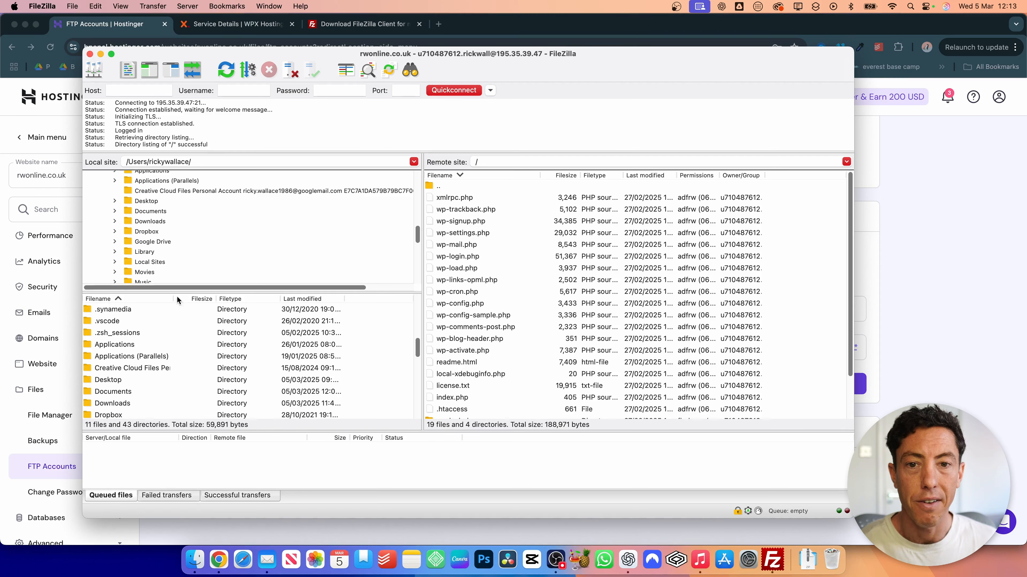
- Review the remote WordPress root files and show the local Downloads folder alongside
scroll(251, 237, up, 5)
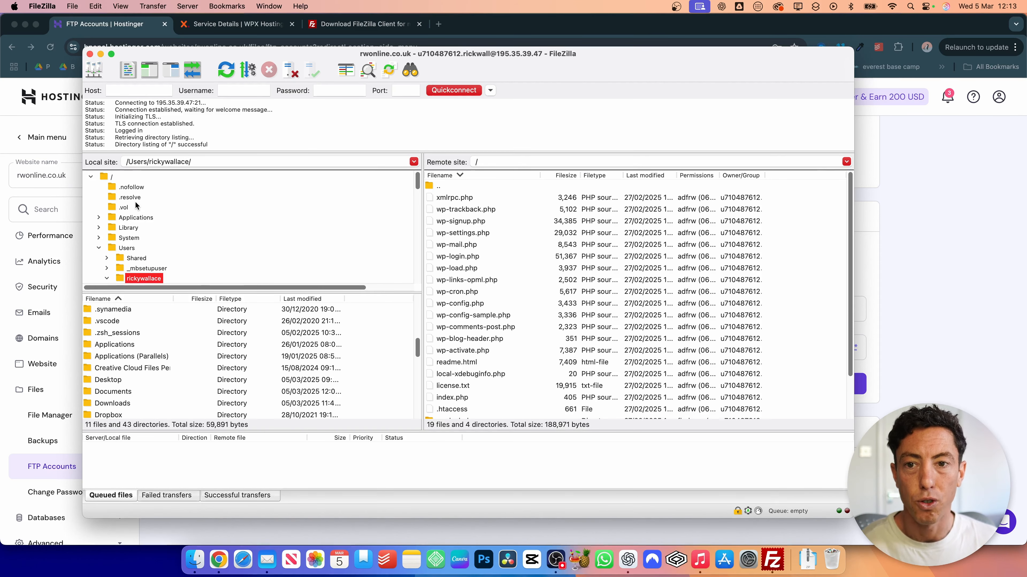
scroll(134, 200, down, 5)
scroll(135, 201, up, 5)
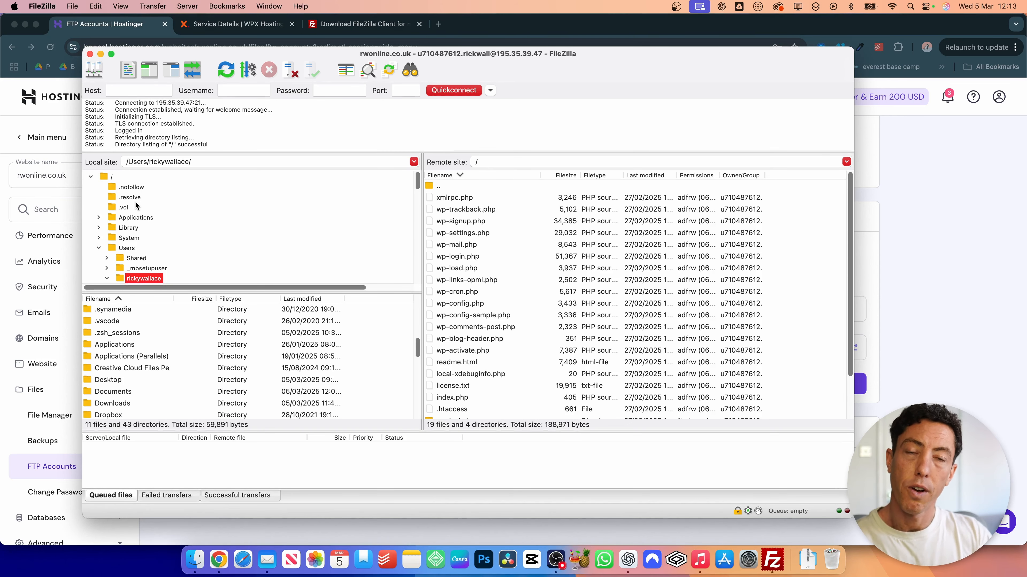
scroll(135, 201, down, 3)
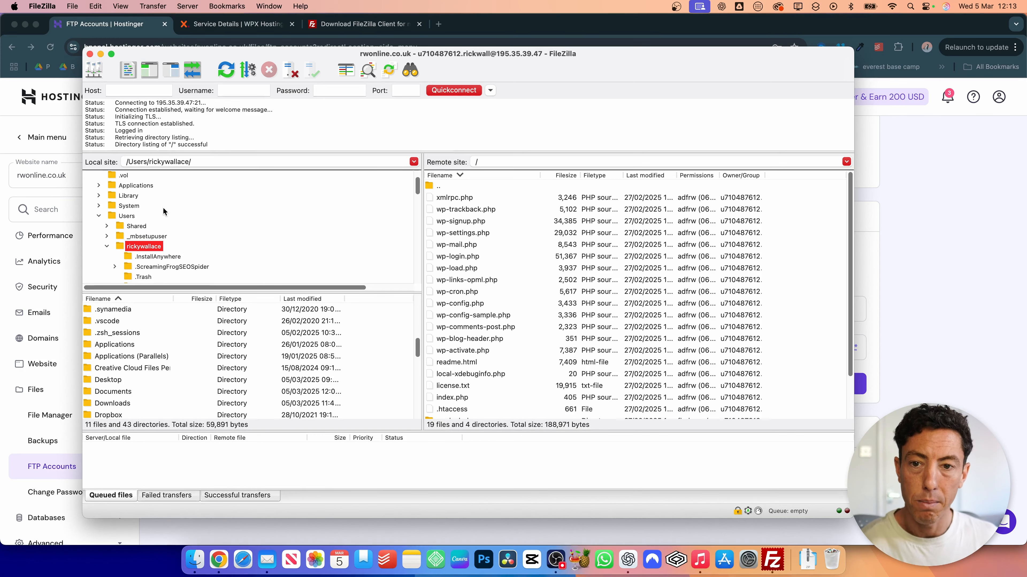
scroll(142, 246, down, 5)
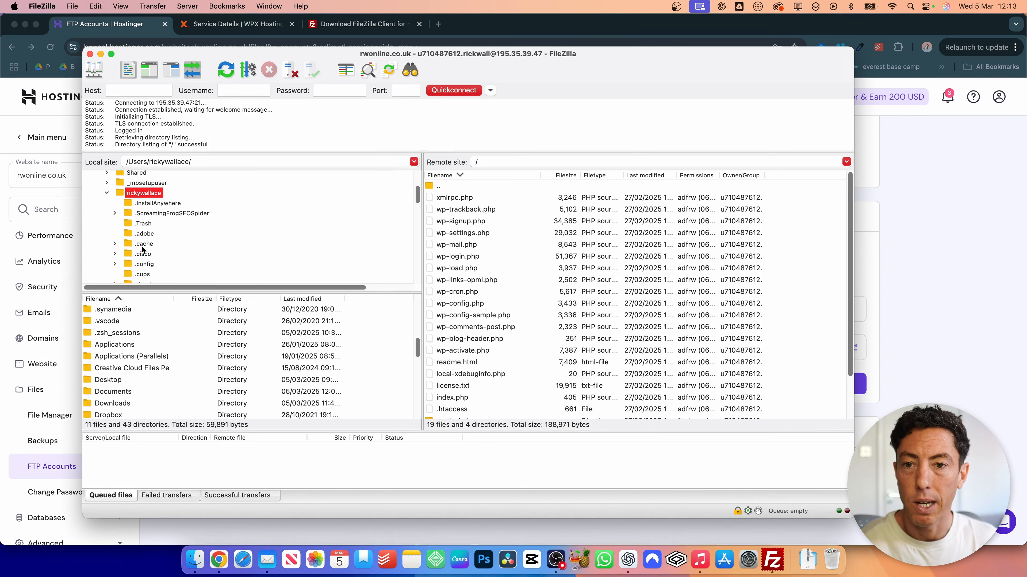
scroll(142, 245, down, 6)
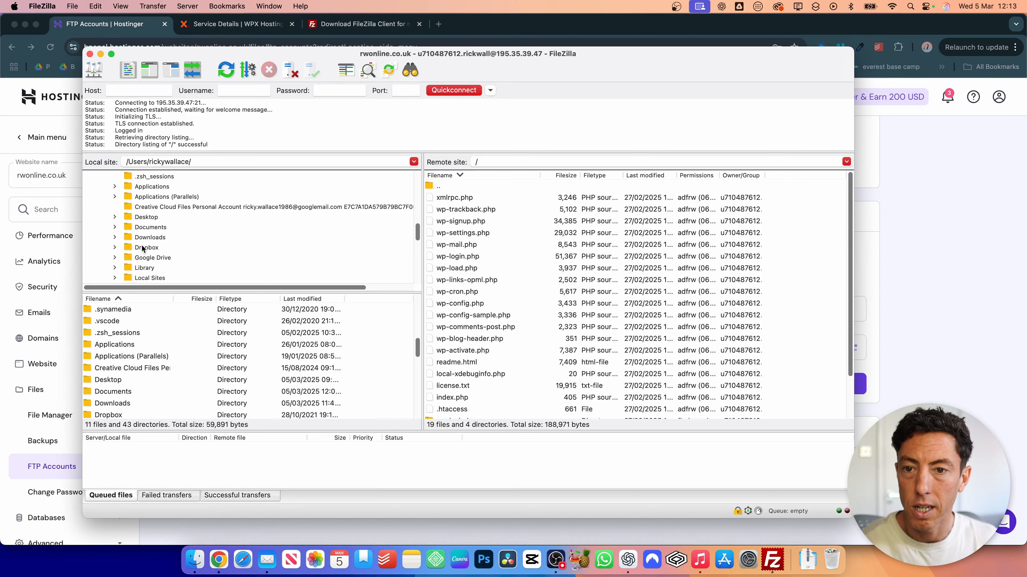
click(130, 237)
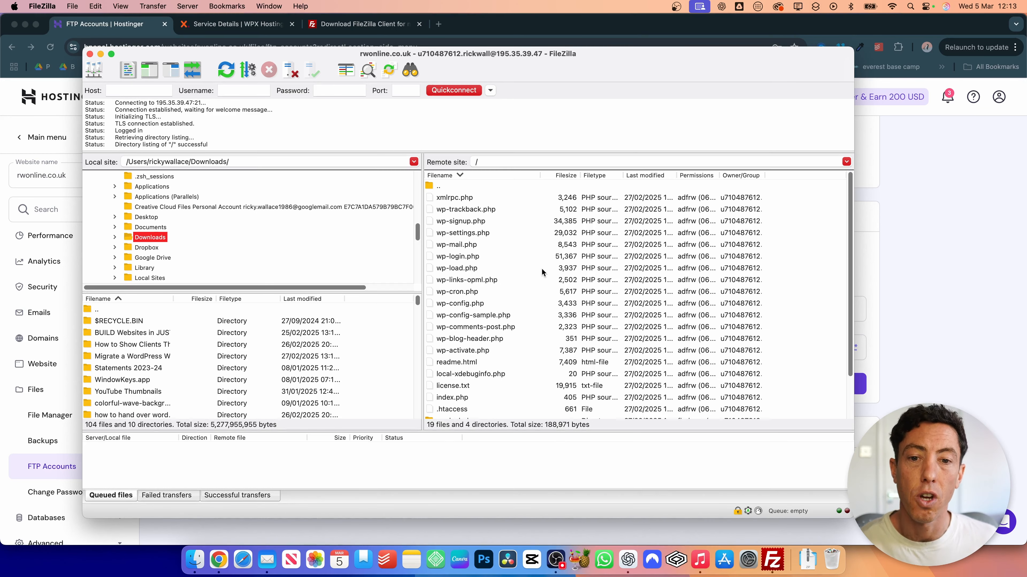
scroll(541, 268, down, 3)
scroll(462, 356, up, 1)
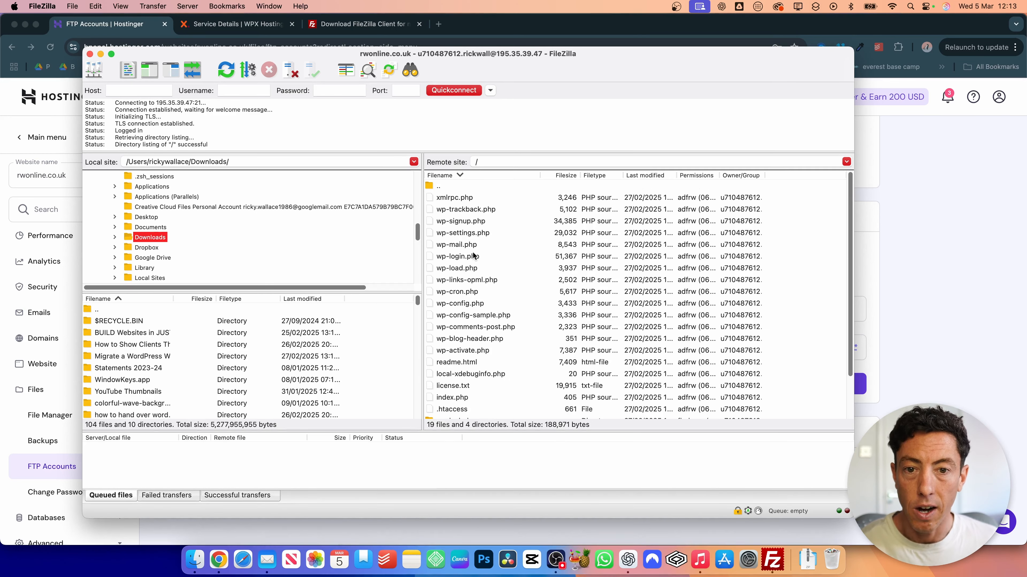
scroll(457, 368, down, 1)
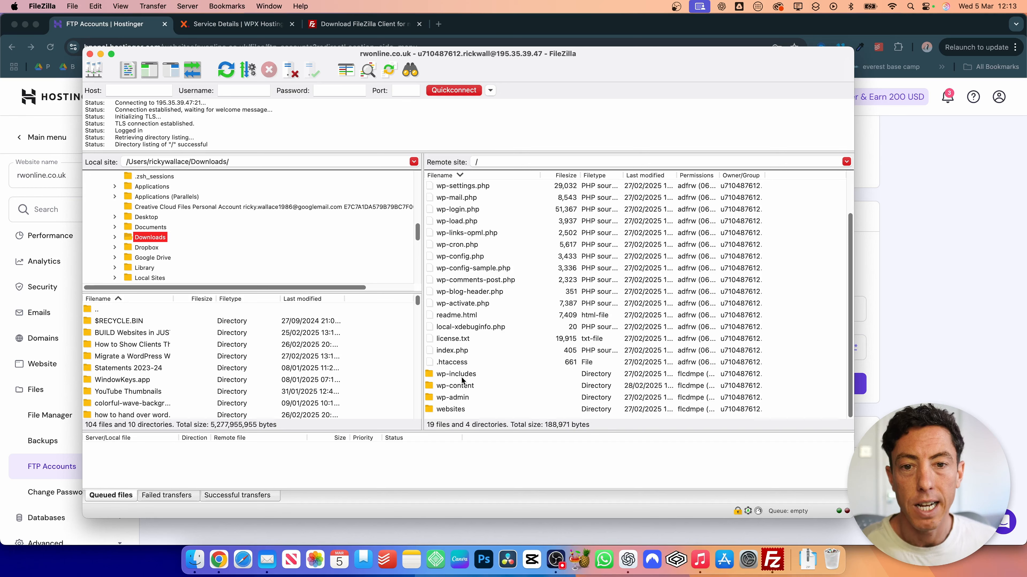
- Navigate the remote pane into wp-content/uploads/2025 to reveal month folders 01, 02 and 03
scroll(465, 272, up, 2)
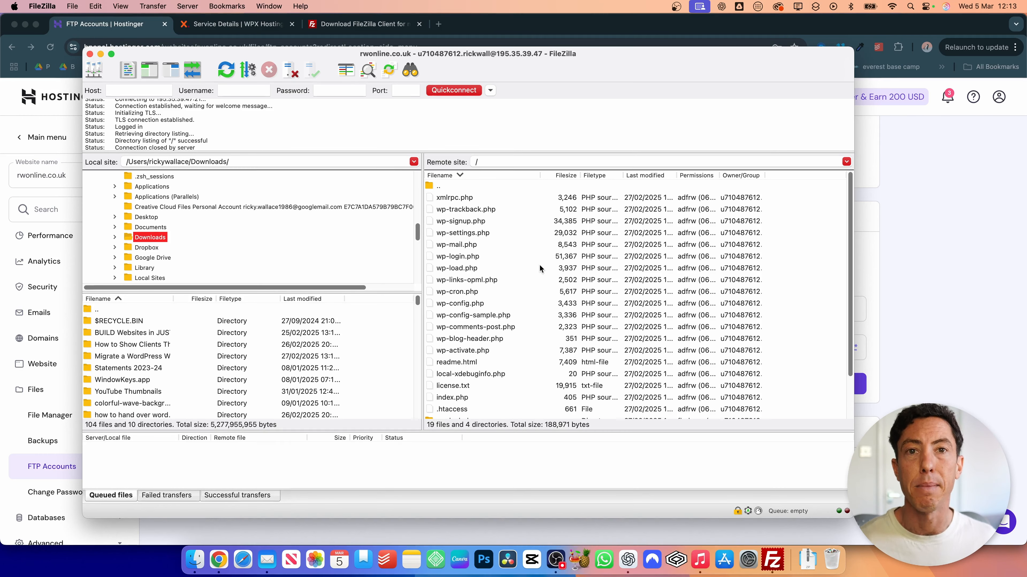
scroll(526, 291, down, 3)
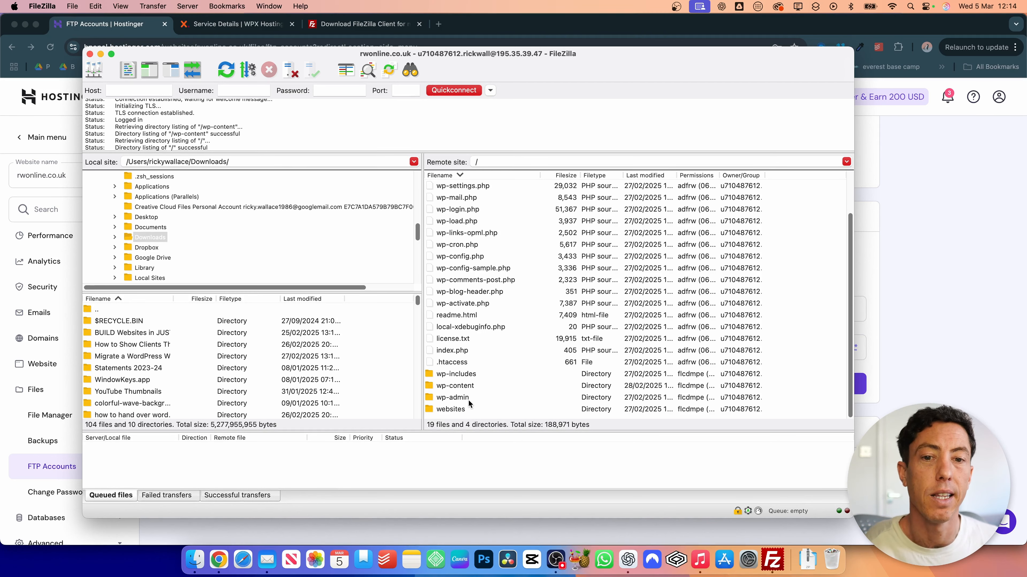
double_click(454, 384)
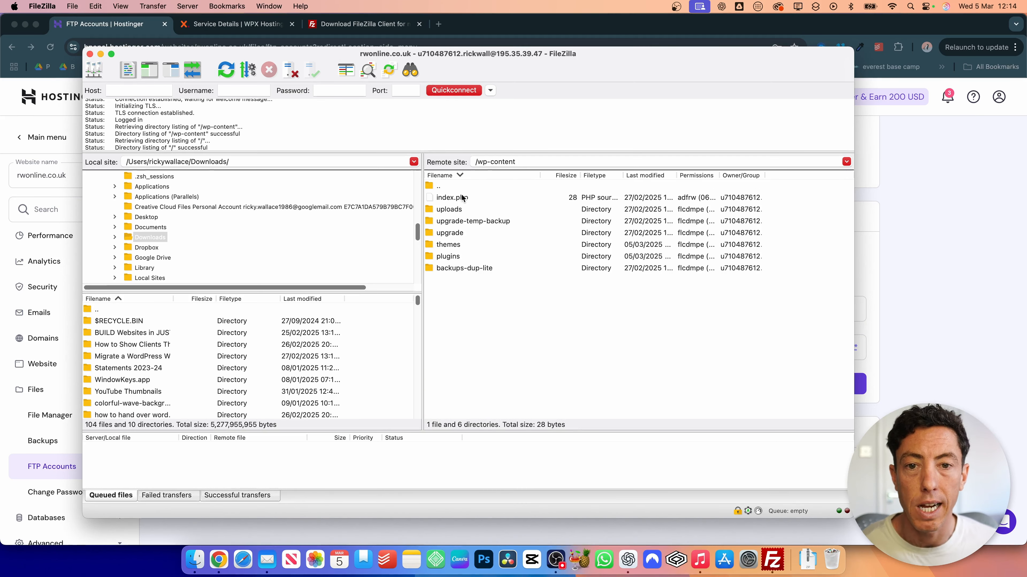
double_click(466, 212)
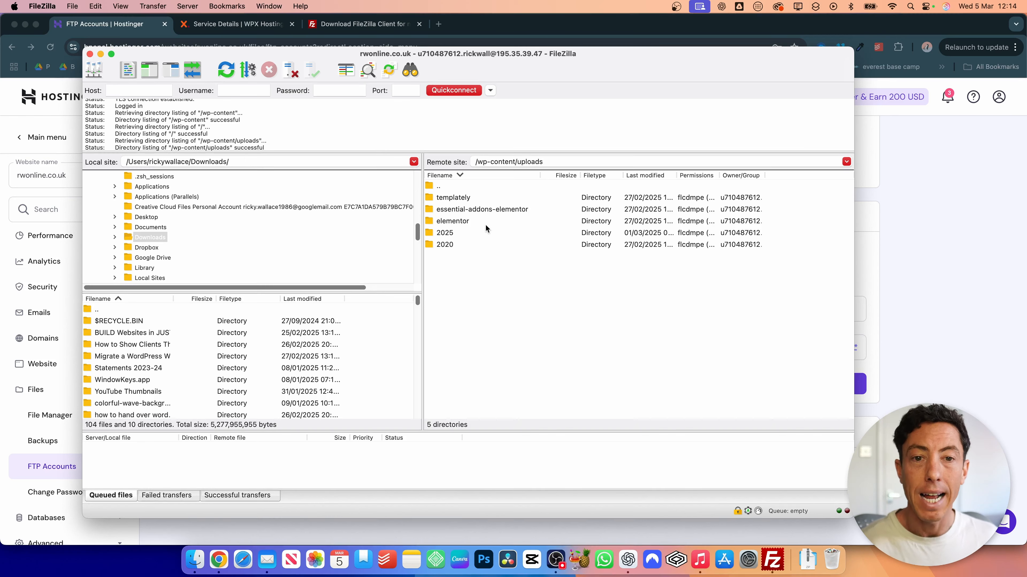
double_click(437, 236)
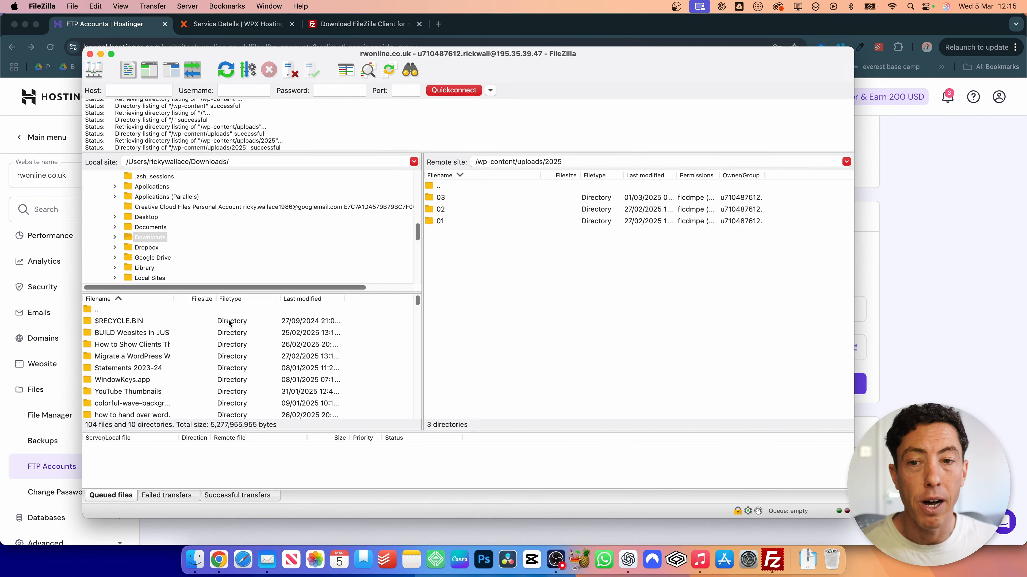
drag(142, 356, 183, 356)
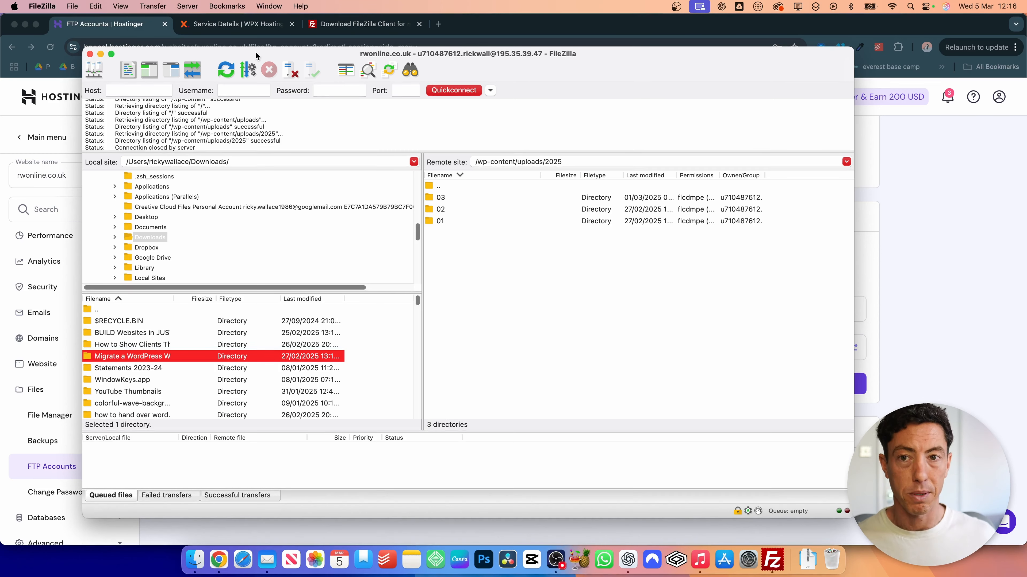
click(72, 6)
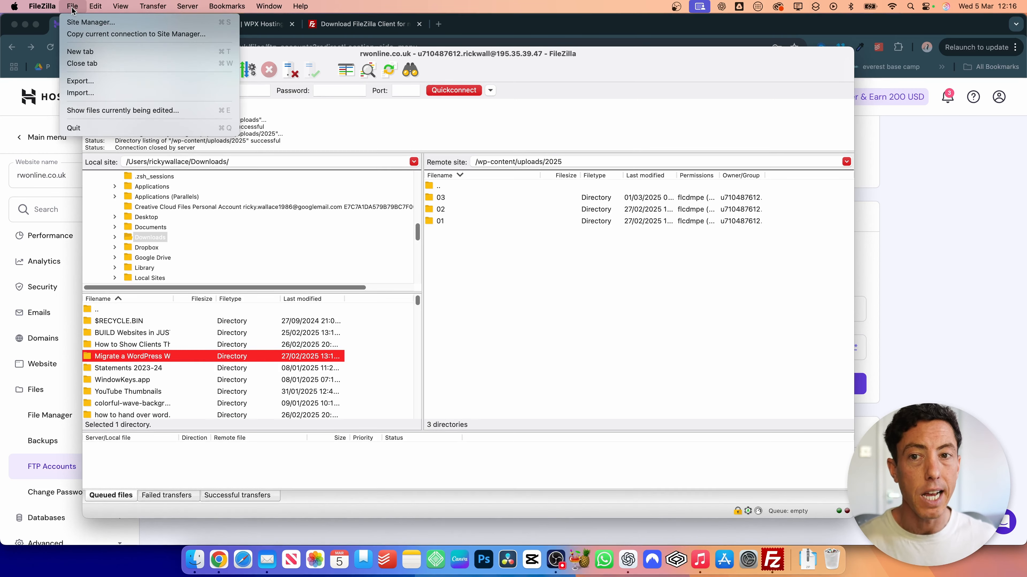
click(74, 23)
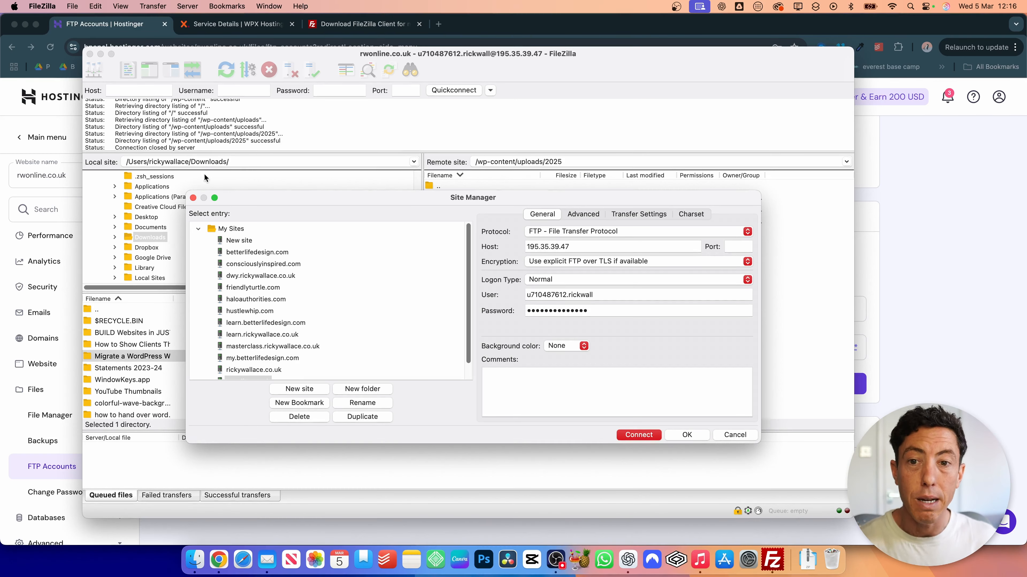
click(192, 198)
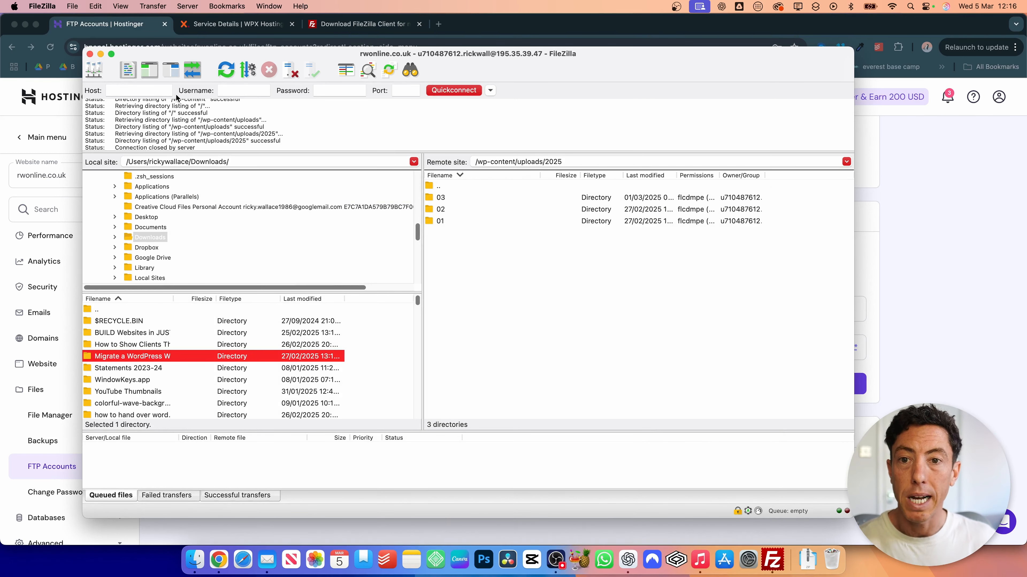